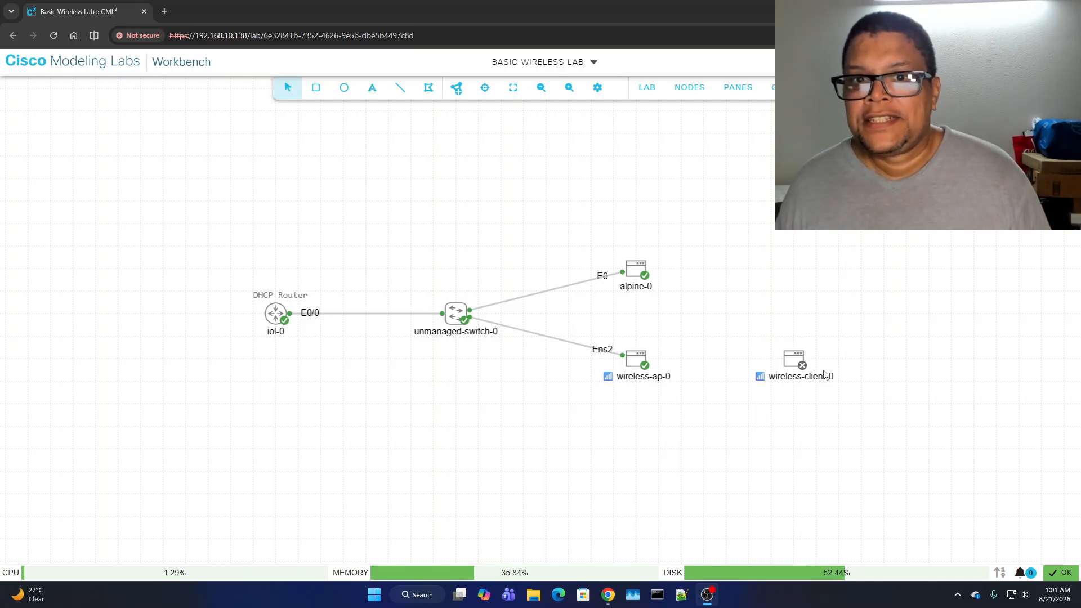
right_click(276, 316)
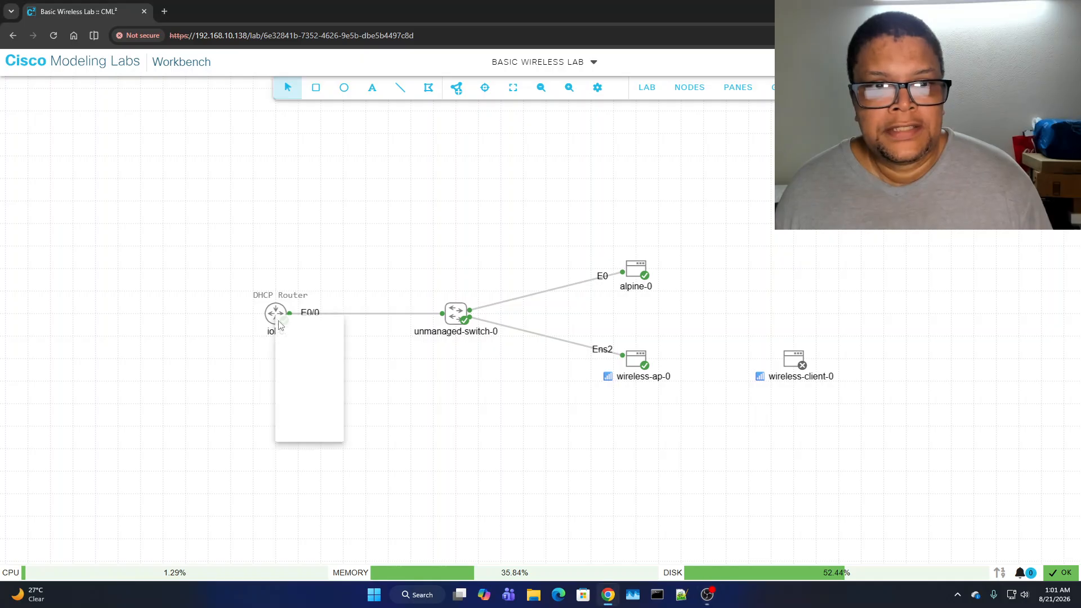
left_click(335, 449)
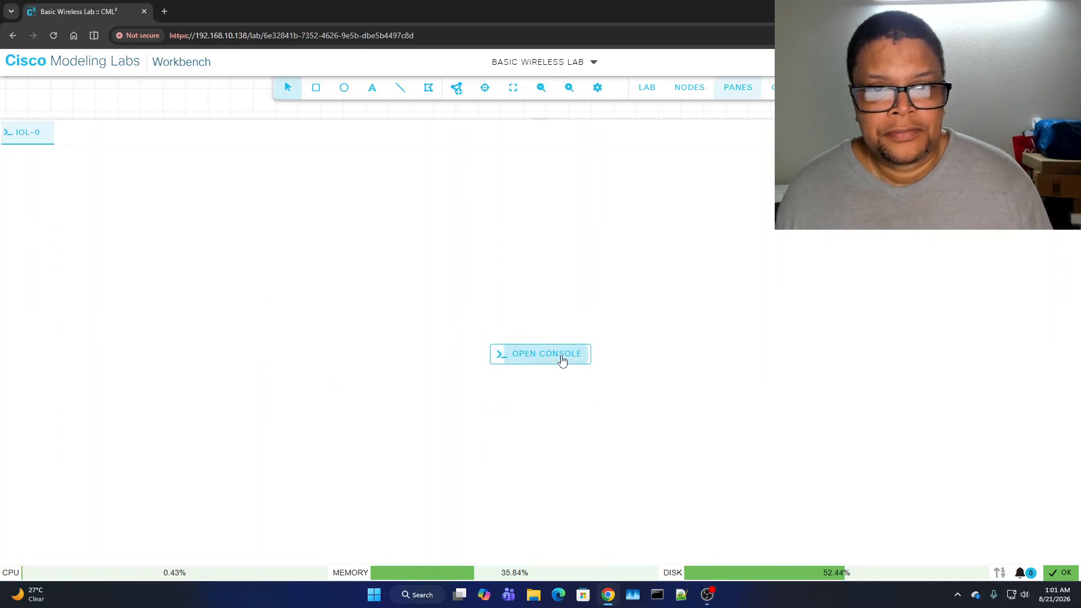
left_click(563, 356)
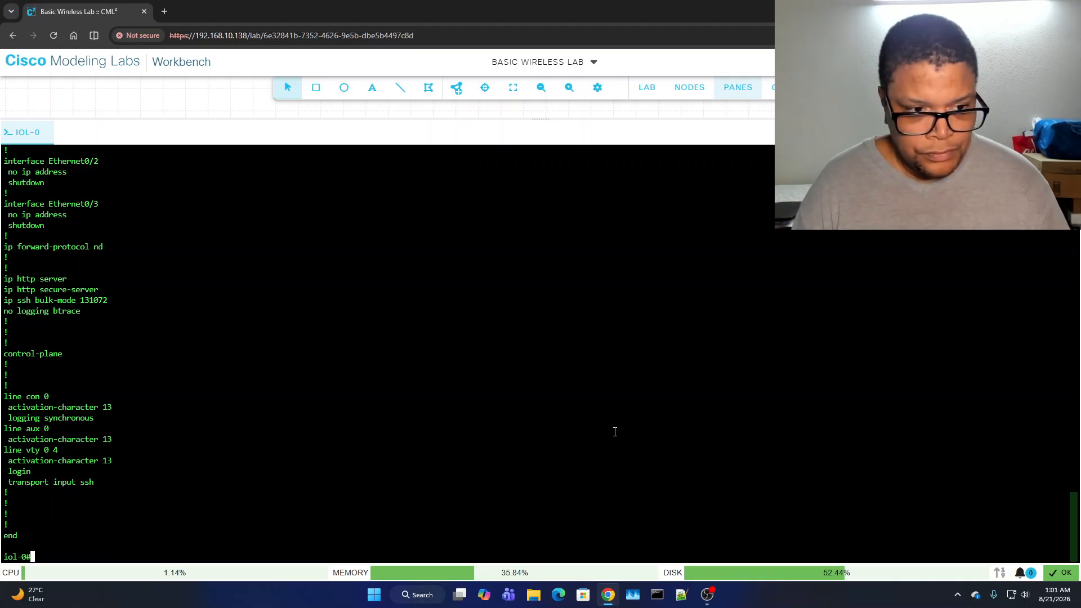
key("Return")
key("Return")
key("Return")
key("Return")
key("Return")
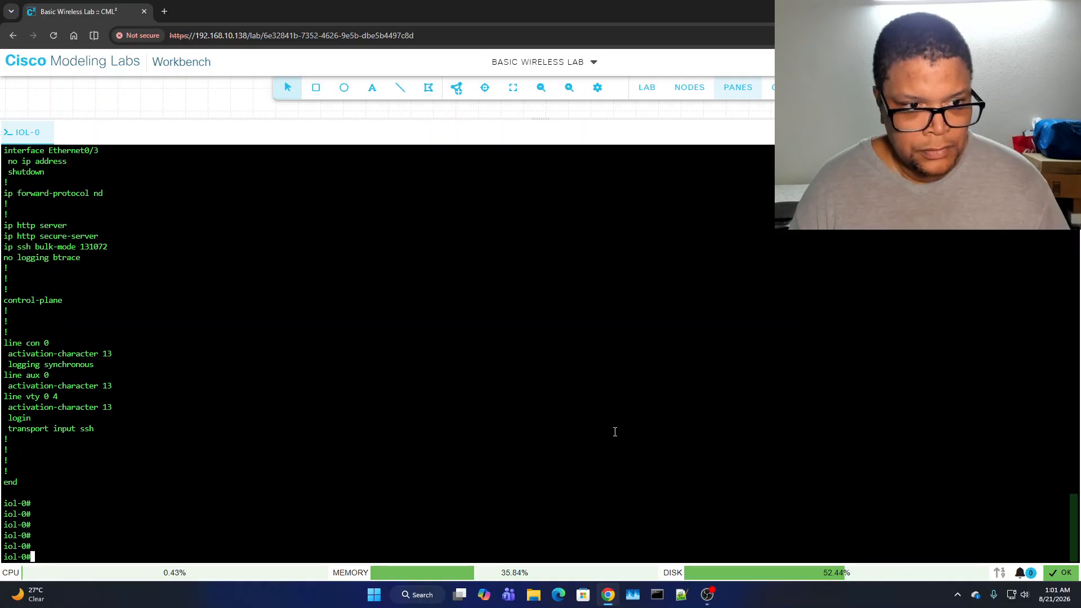
type("sh run")
key("Return")
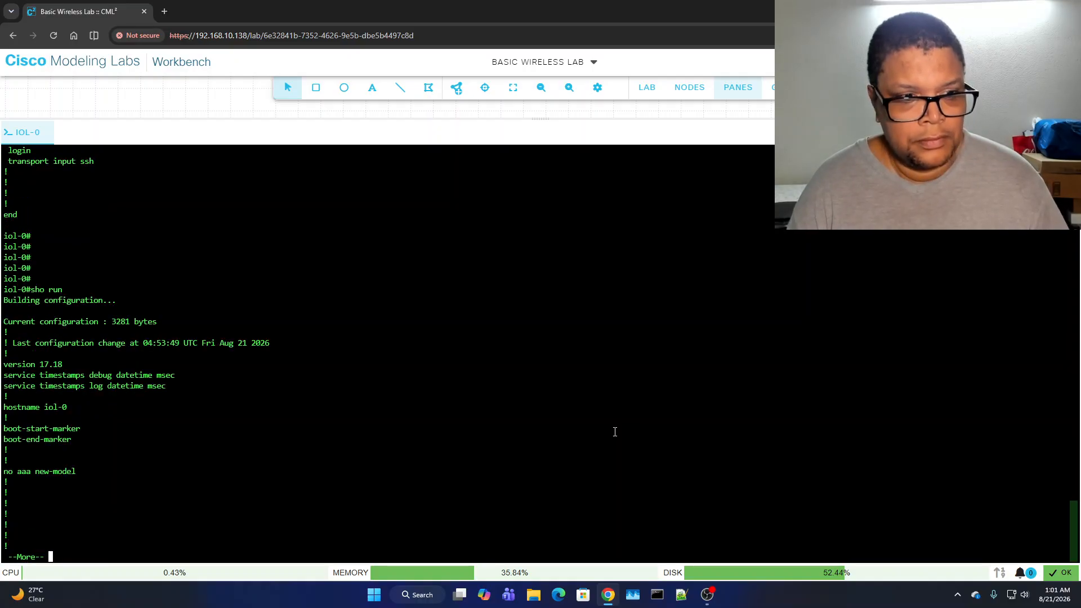
key("space")
scroll(512, 416, "up", 4)
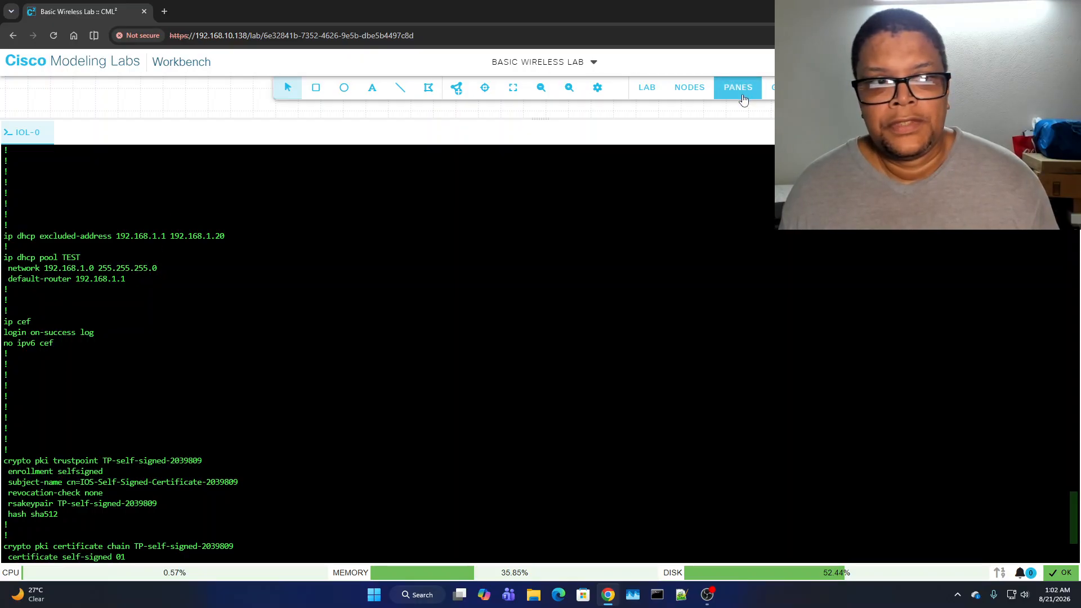
scroll(454, 341, "down", 5)
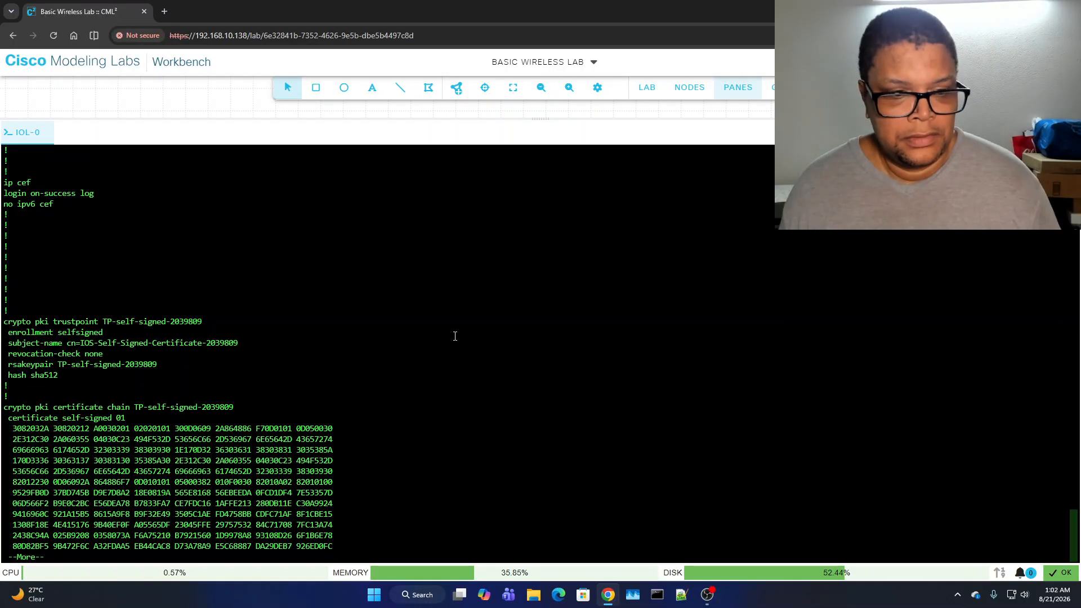
key("space")
key("space")
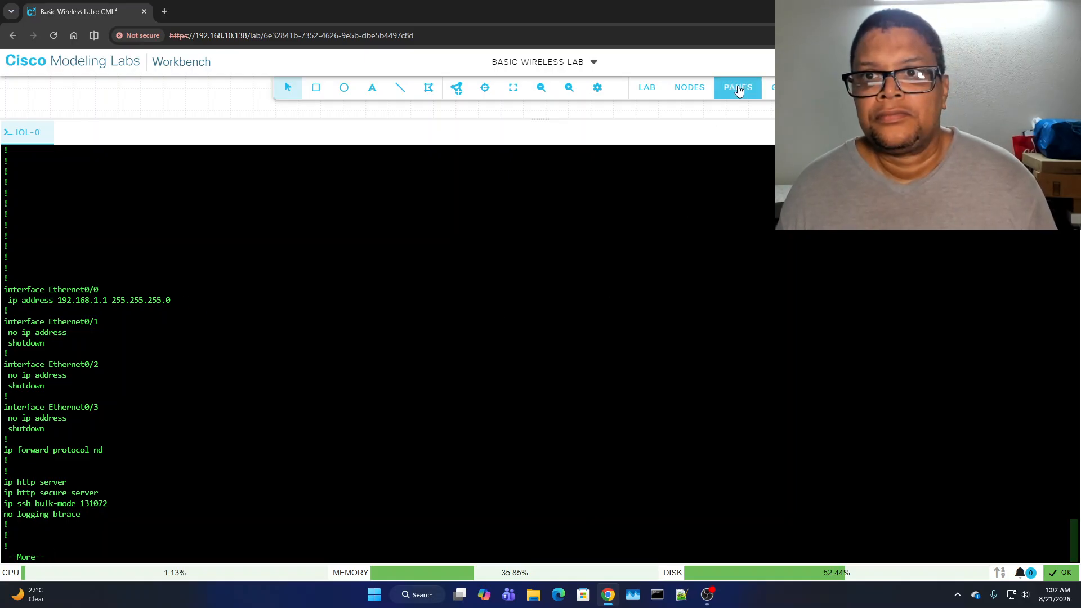
left_click(739, 90)
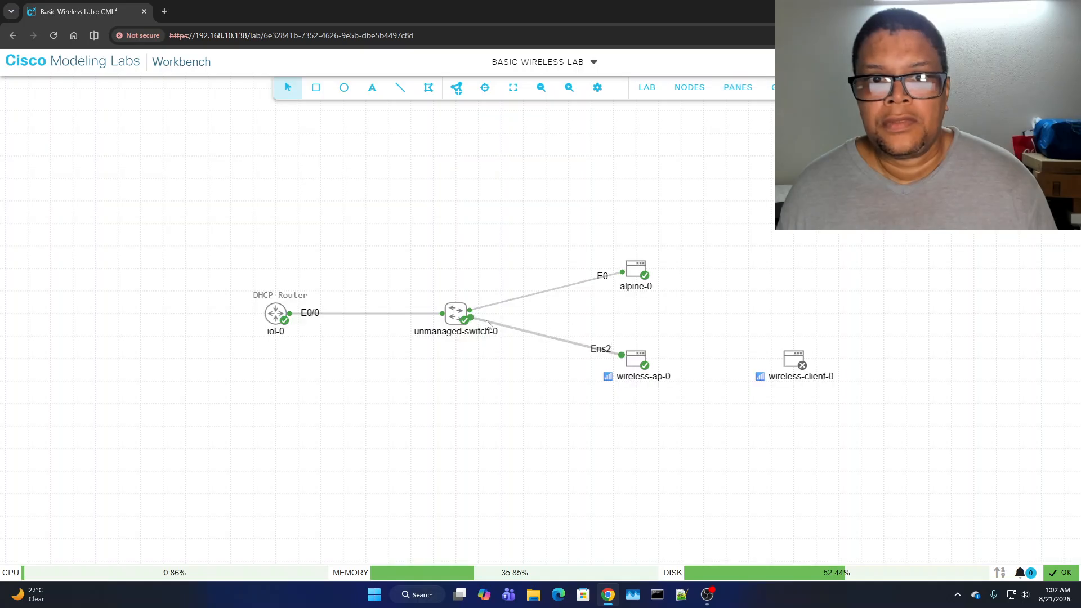
right_click(644, 272)
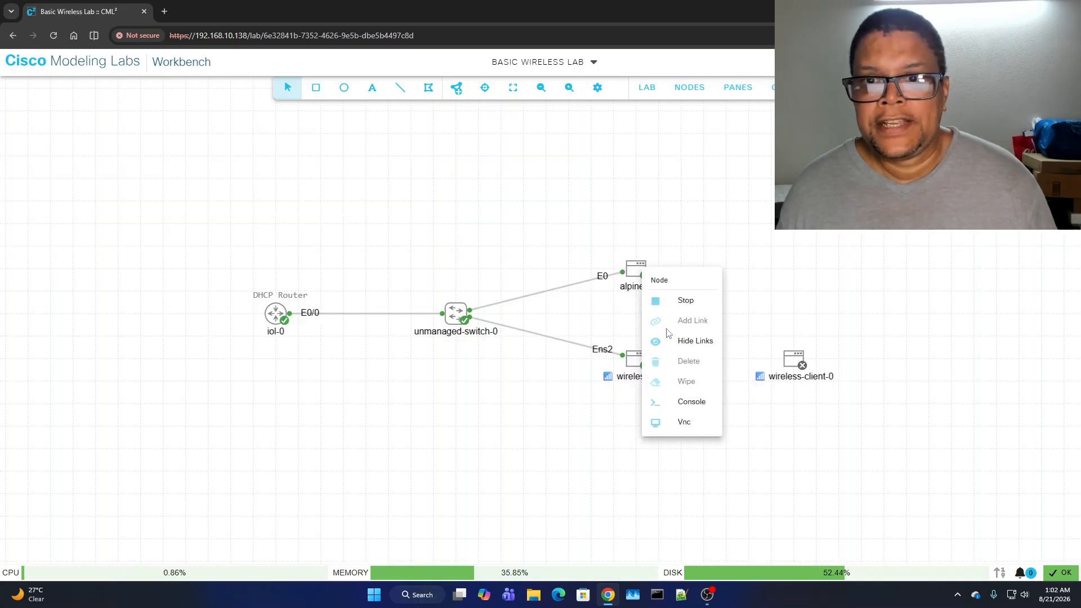
left_click(696, 403)
left_click(551, 358)
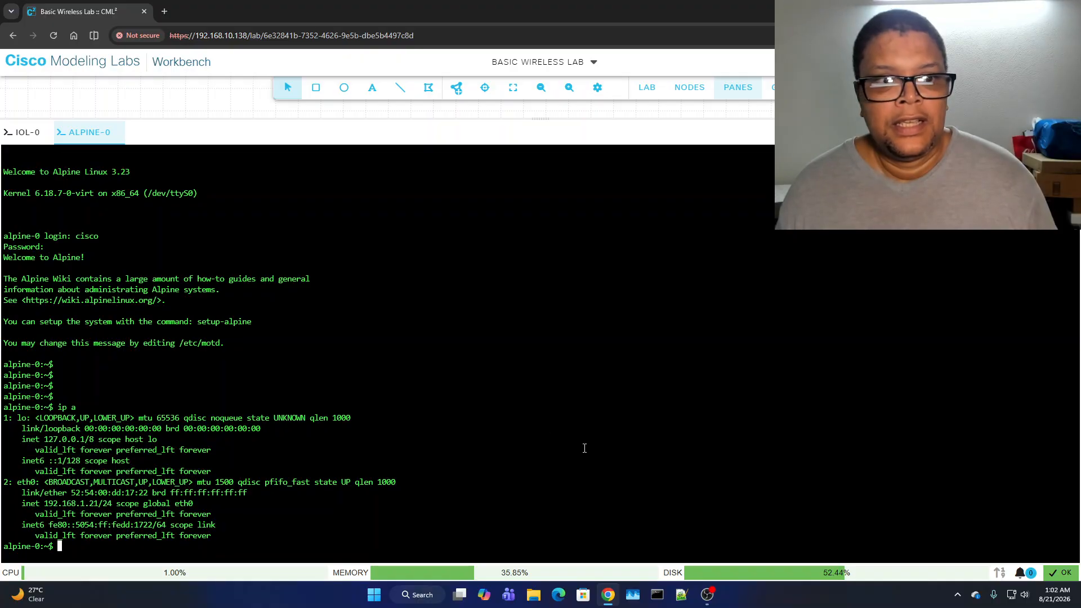
key("Return")
key("Return")
key("Return")
key("Return")
key("Return")
key("Return")
key("Return")
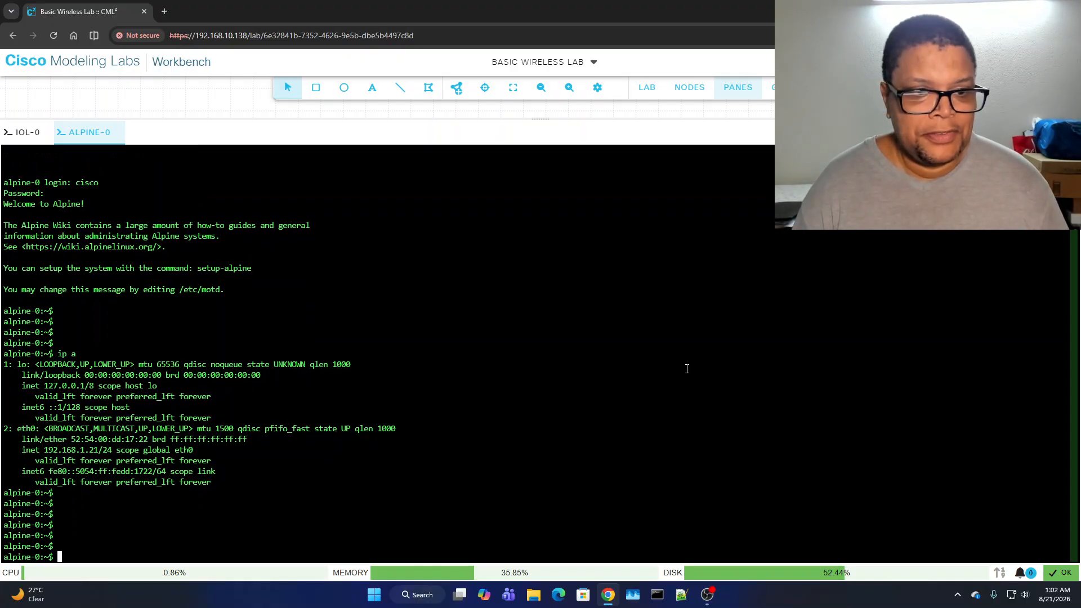
type("ip a")
key("Return")
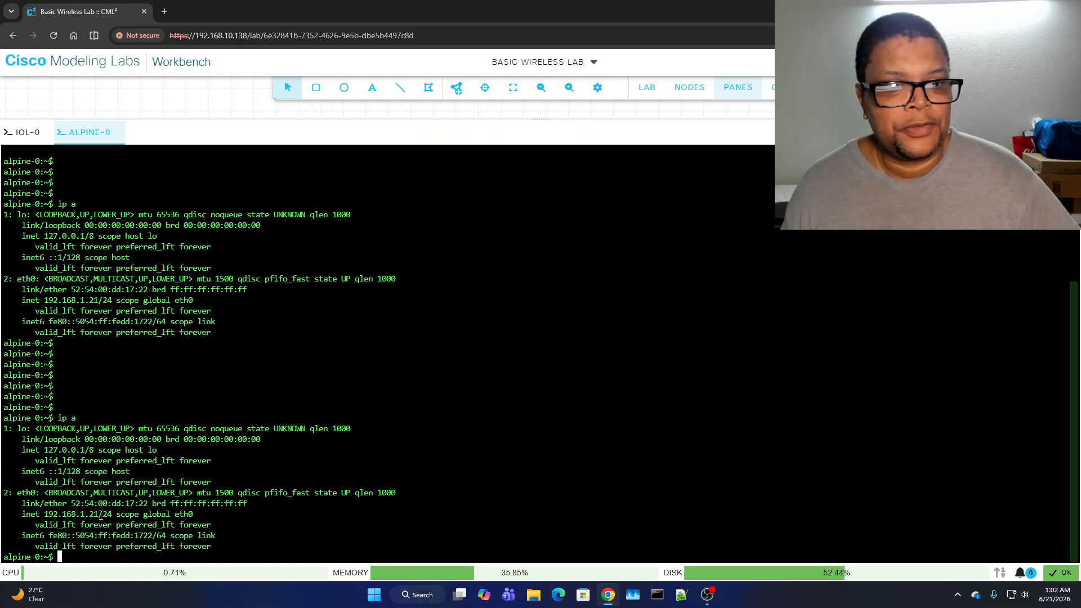
left_click(740, 90)
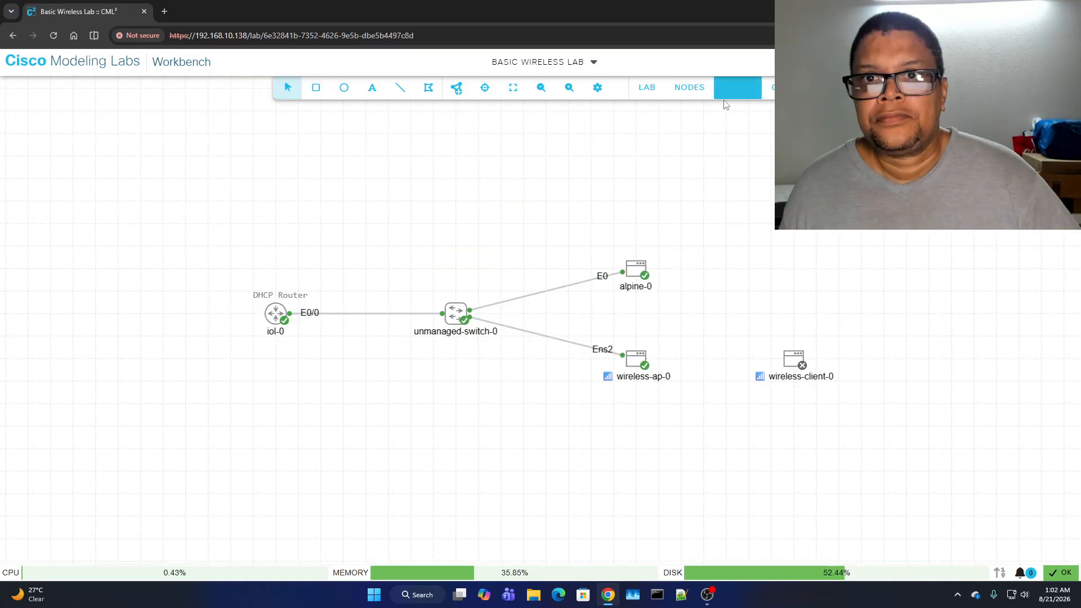
right_click(634, 363)
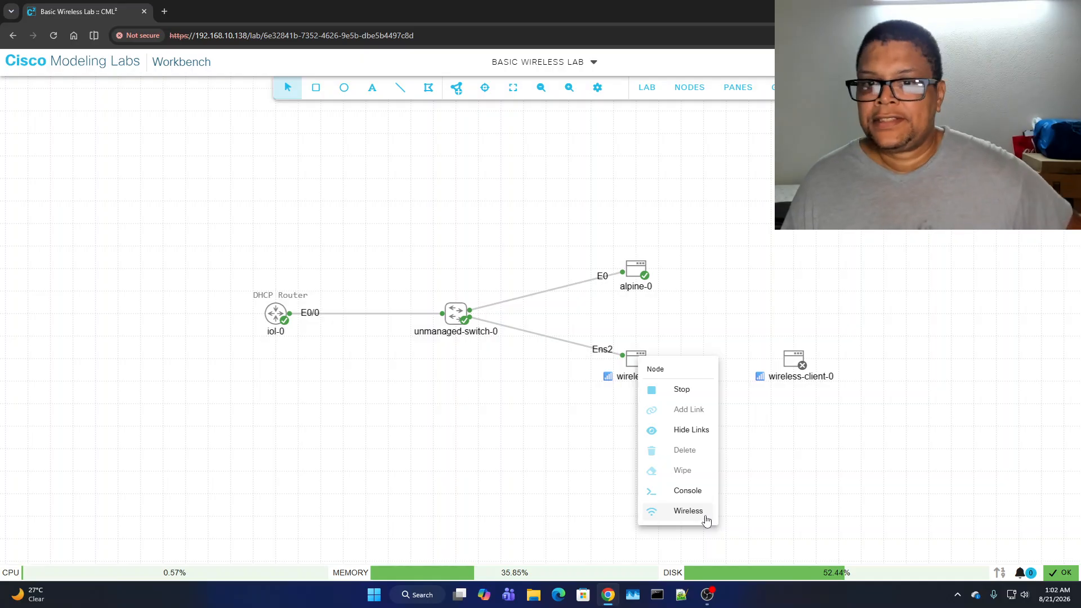
left_click(699, 490)
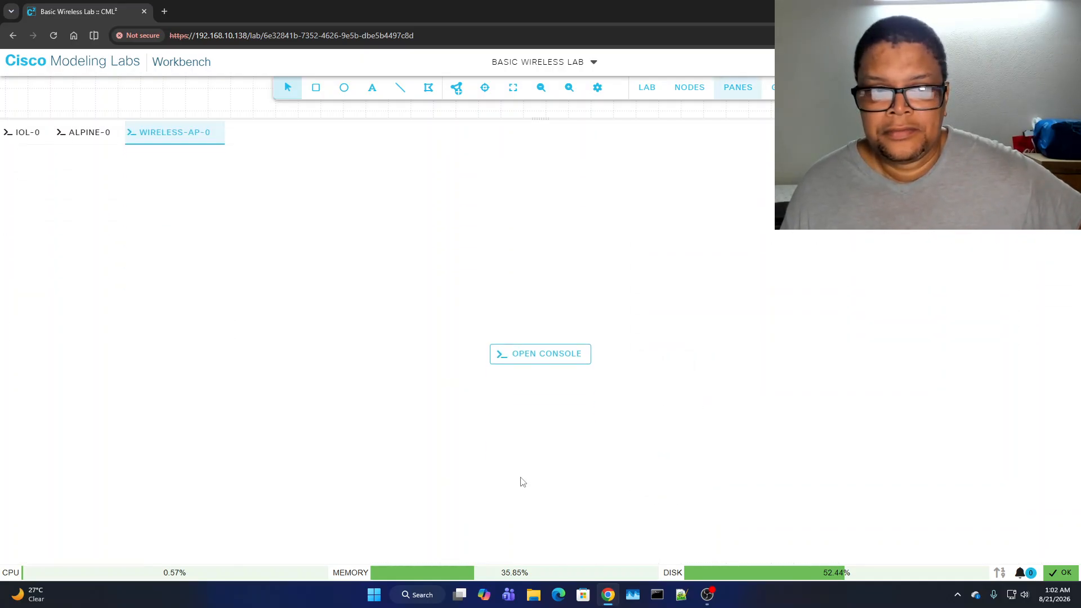
left_click(540, 356)
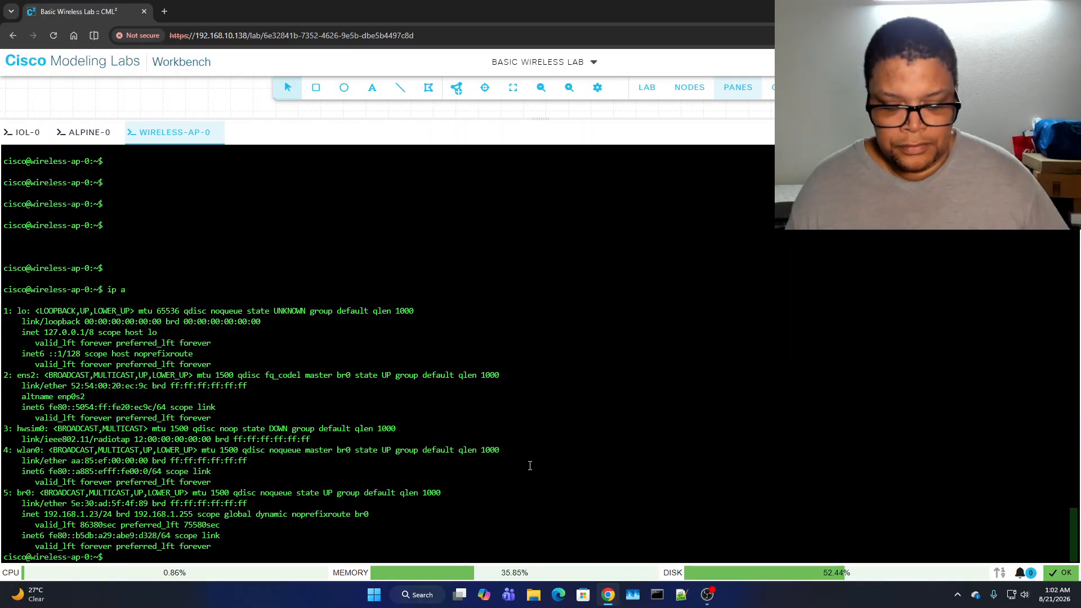
key("Return")
key("Return")
key("Return")
key("Return")
key("Return")
key("Return")
key("Return")
key("Return")
key("Return")
key("Return")
key("Return")
key("Return")
key("Return")
type("c")
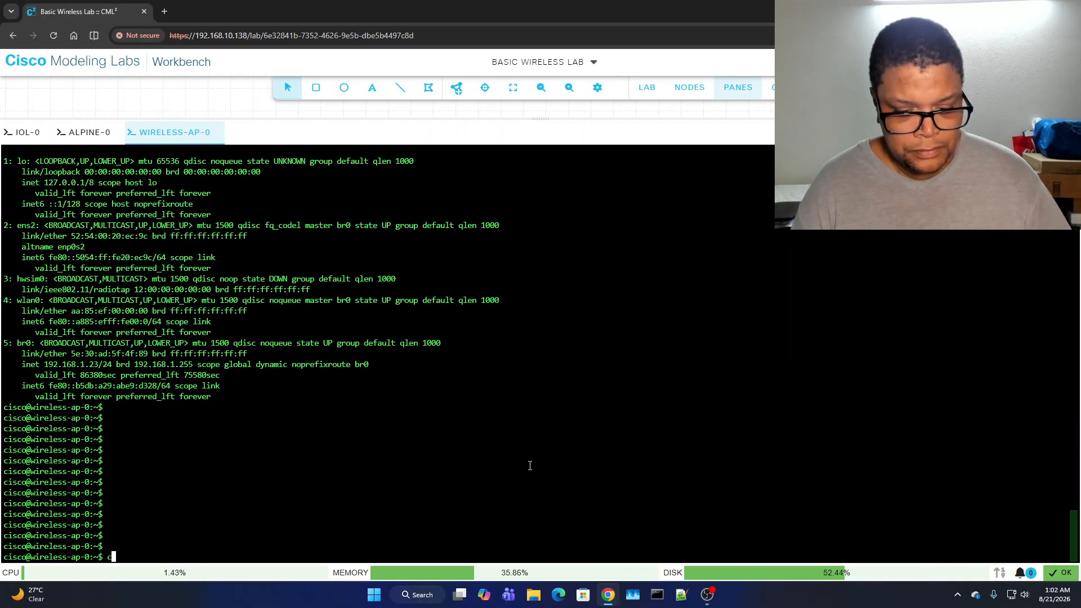
type("lear")
key("Return")
key("Return")
key("Return")
type("ip a")
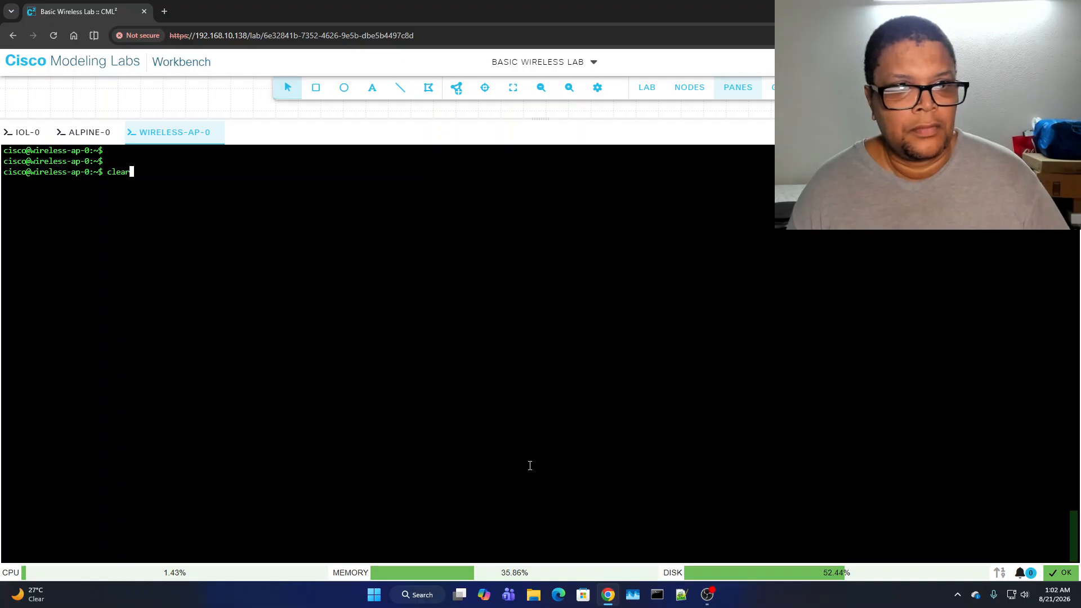
key("Return")
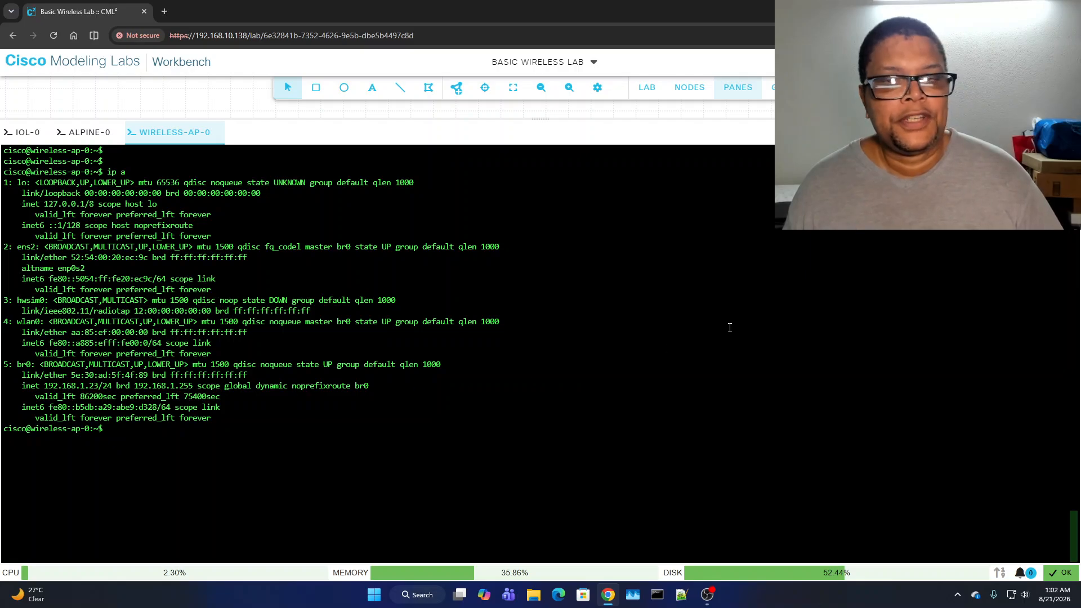
left_click(741, 89)
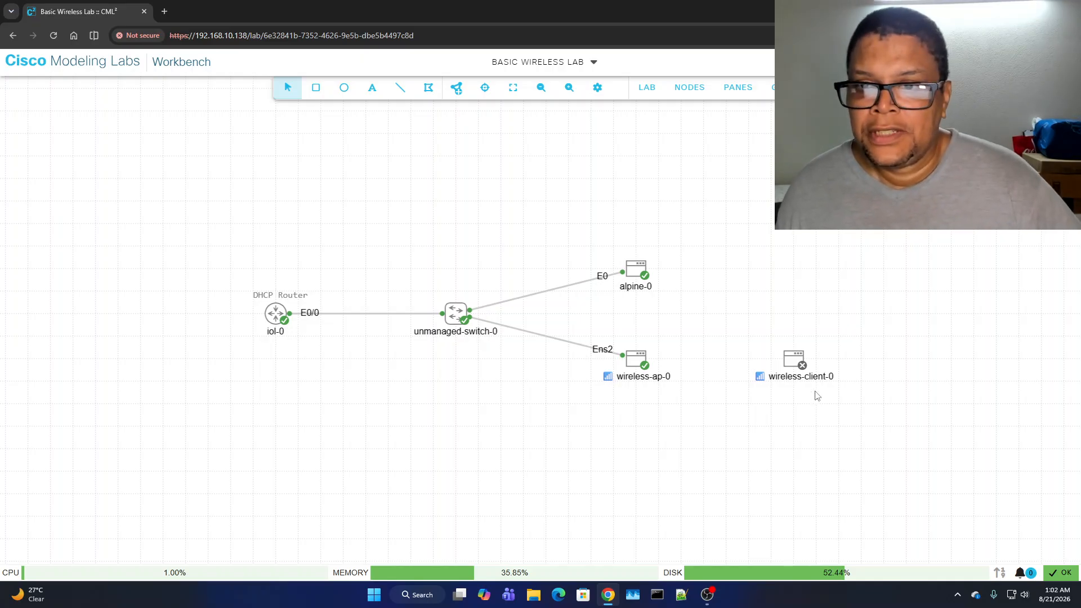
- Start the wireless-client-0 node so it boots and links to wireless-ap-0
right_click(793, 364)
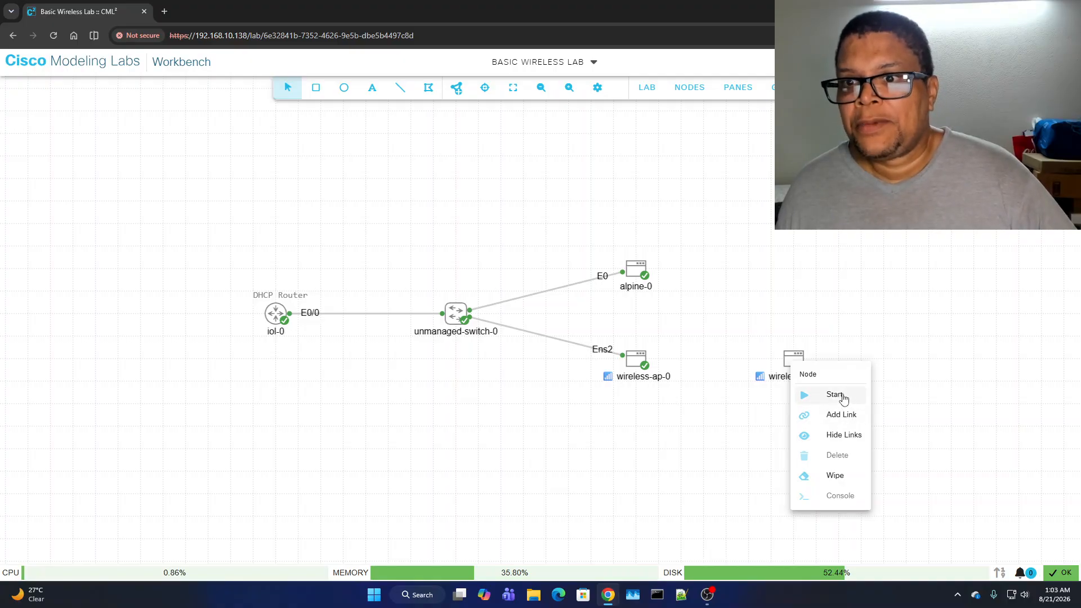
left_click(844, 399)
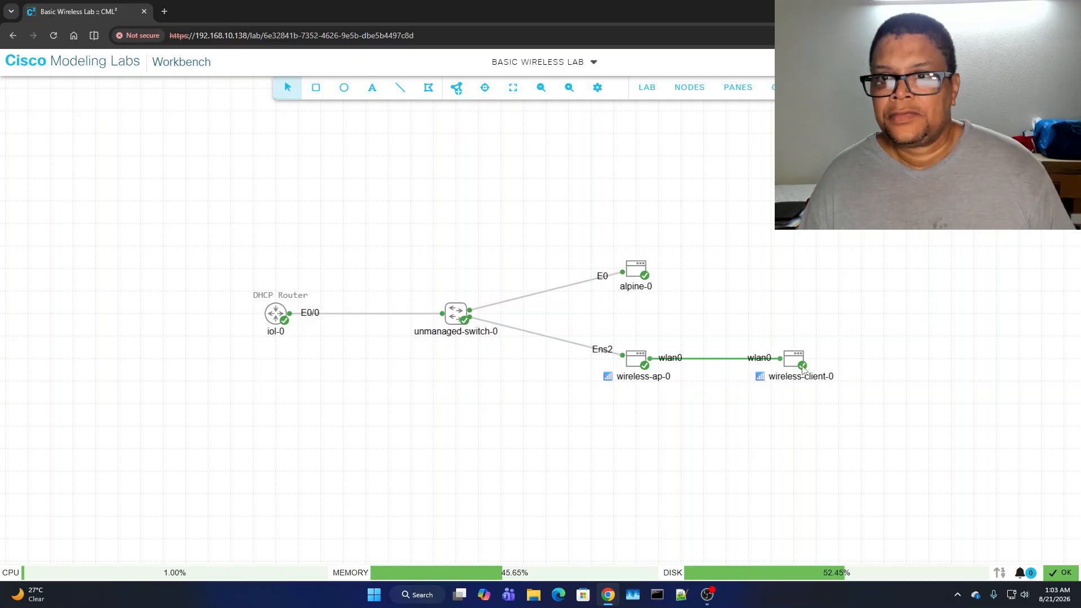
- Open wireless-client-0's console beside the wireless-ap-0 console
right_click(796, 365)
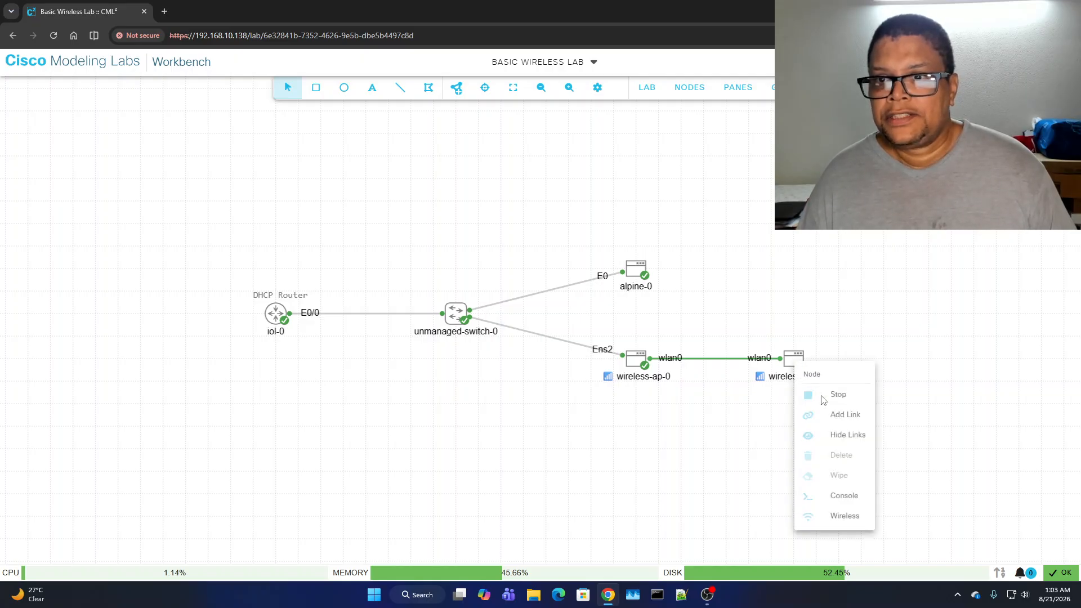
left_click(857, 498)
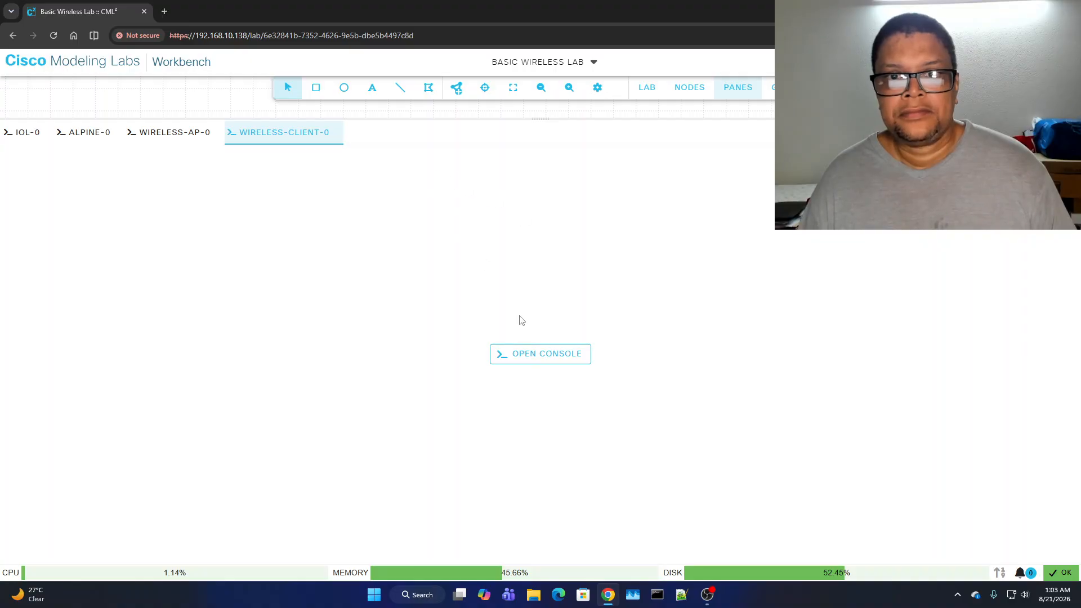
left_click(560, 361)
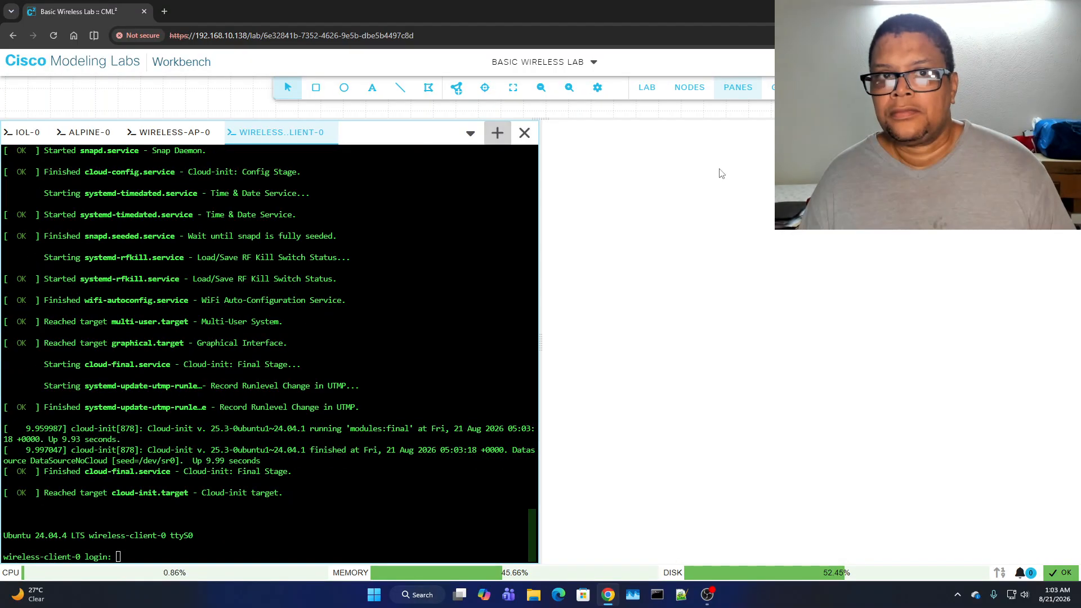
left_click_drag(282, 133, 833, 372)
- Log in as cisco and run ip a, showing wlan0 with only 169.254.177.10
key("Return")
key("Return")
key("Return")
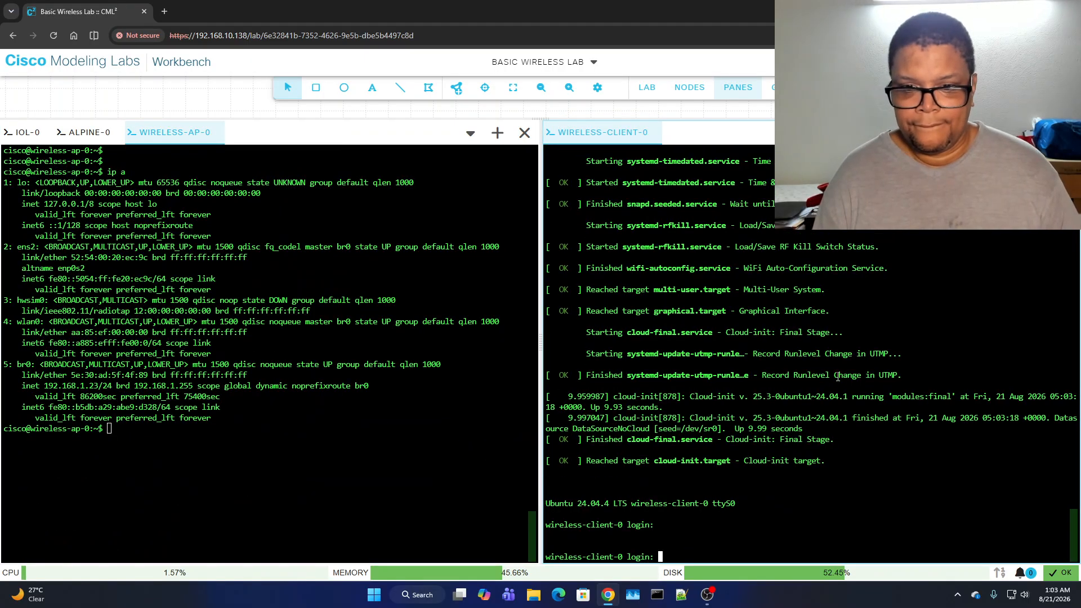
type("cisc")
type("o")
key("Return")
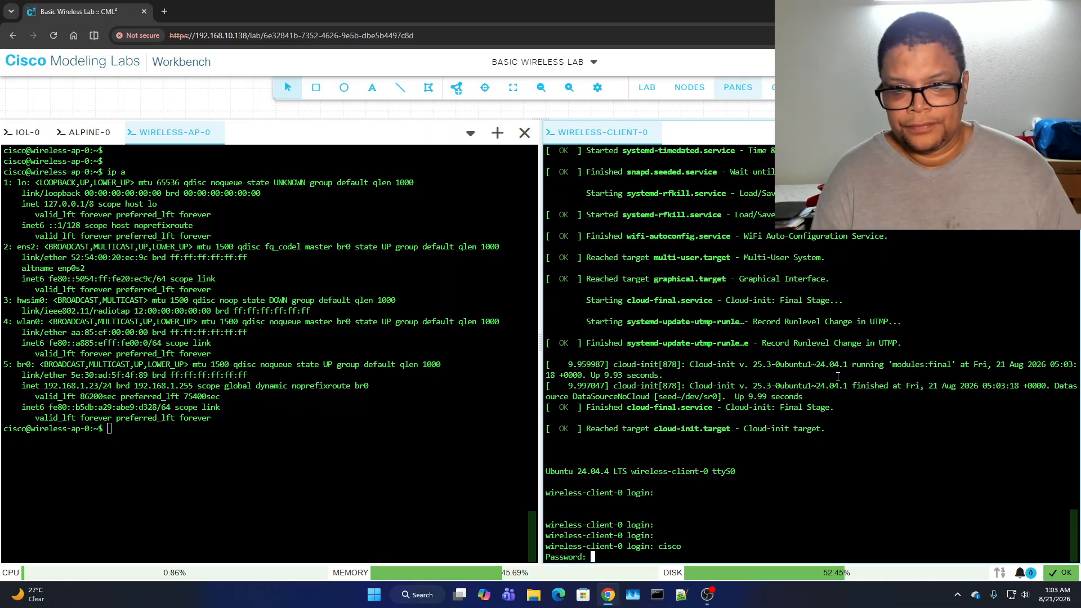
key("Return")
key("Return")
key("Return")
key("Return")
key("Return")
key("Return")
key("Return")
key("Return")
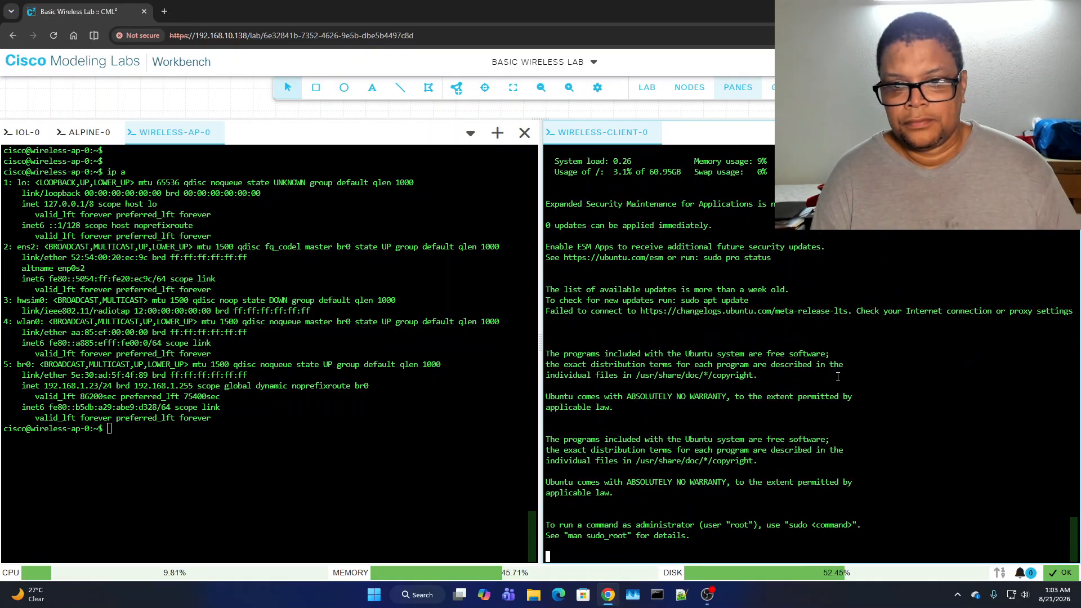
type("ip a")
key("Return")
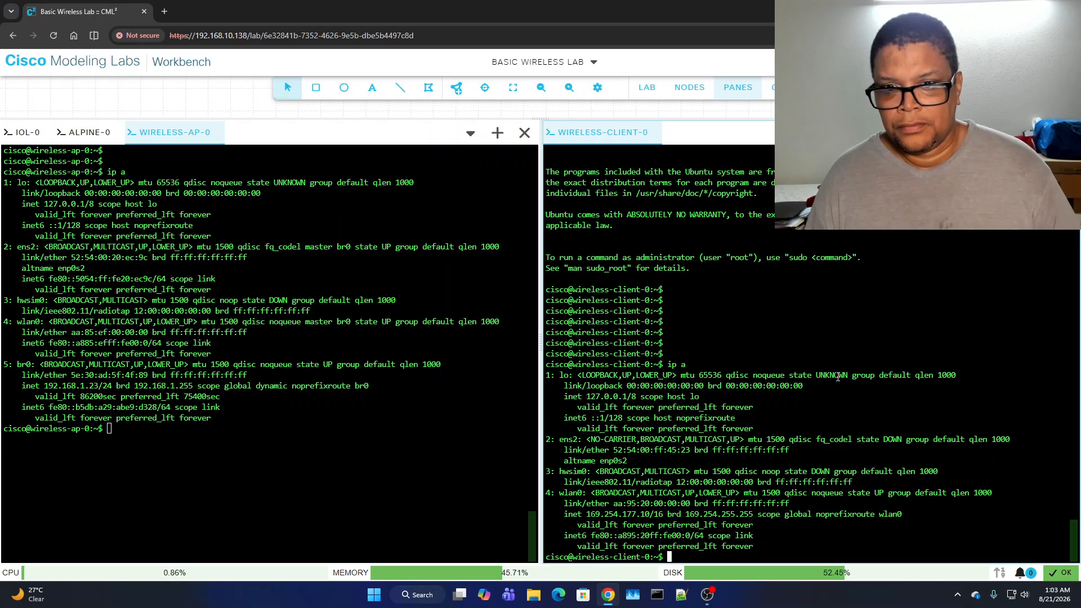
key("Return")
key("Return")
key("Return")
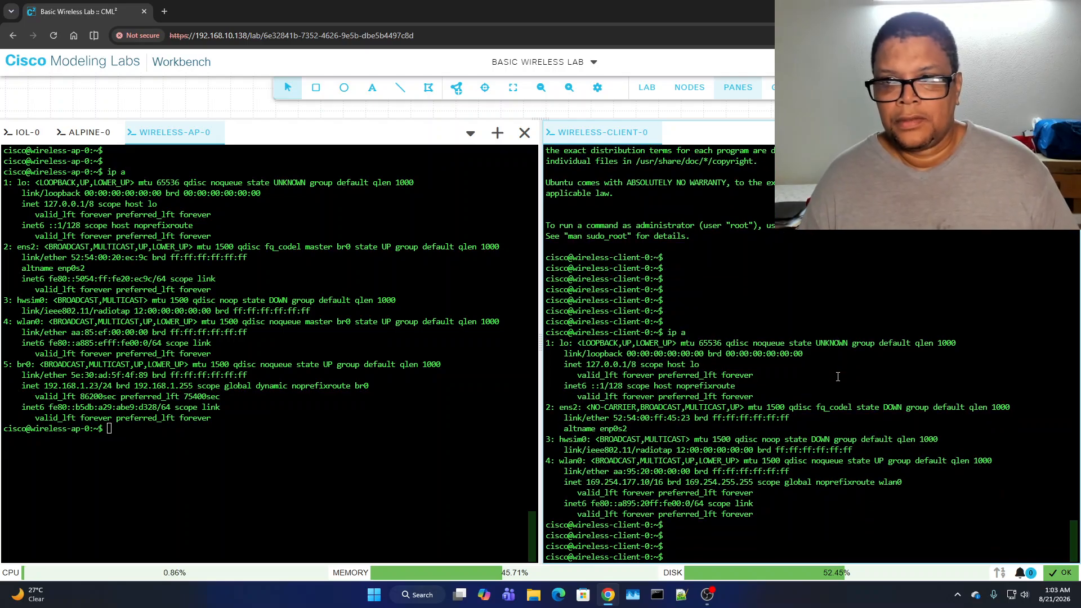
- Close the console panes to return to the topology canvas
left_click(737, 88)
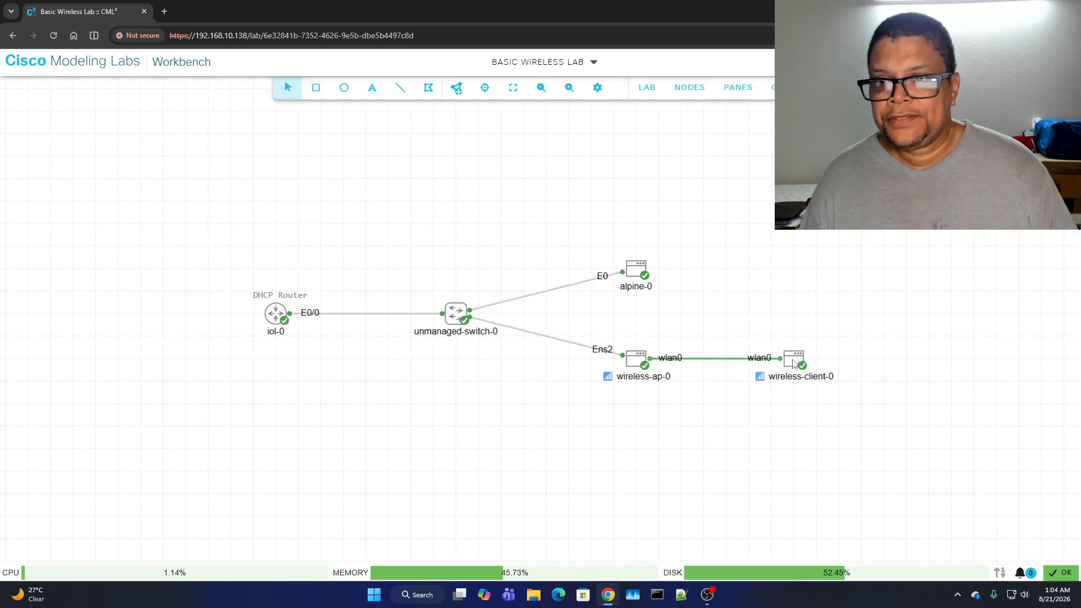
right_click(794, 363)
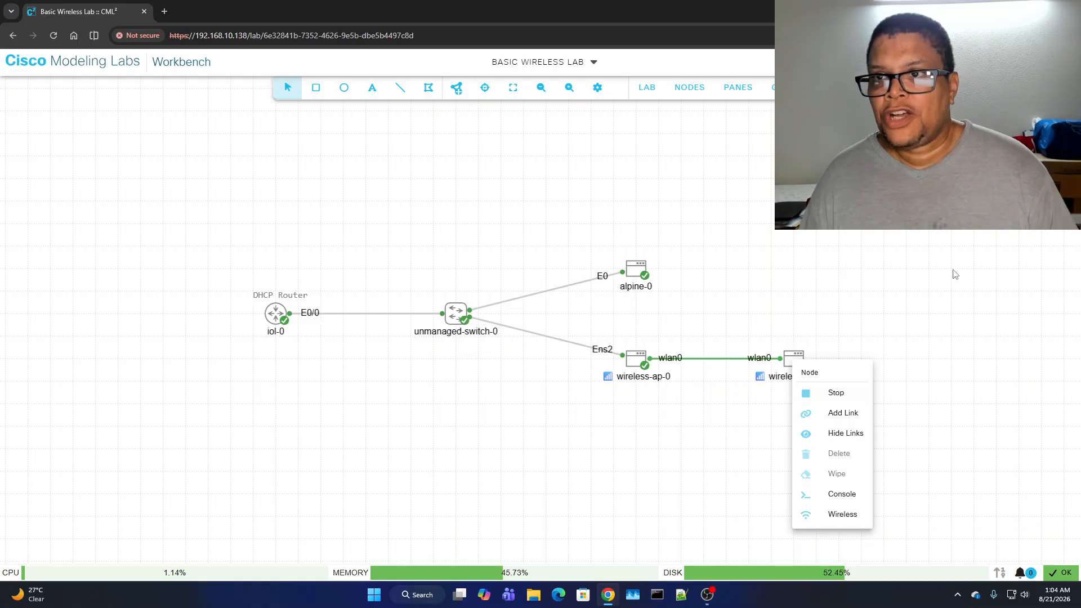
left_click(738, 87)
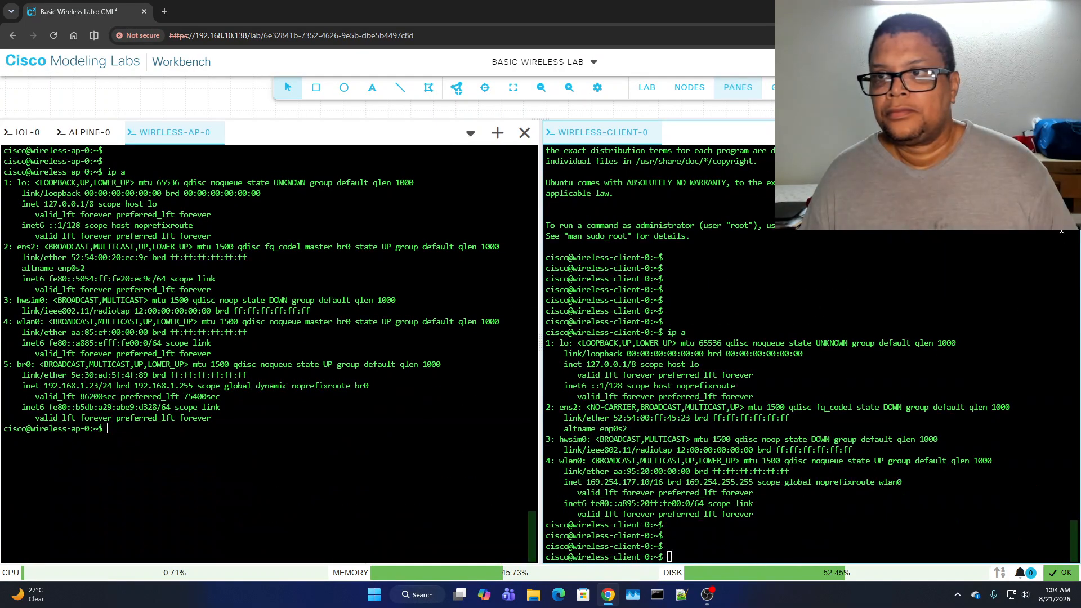
left_click(1067, 133)
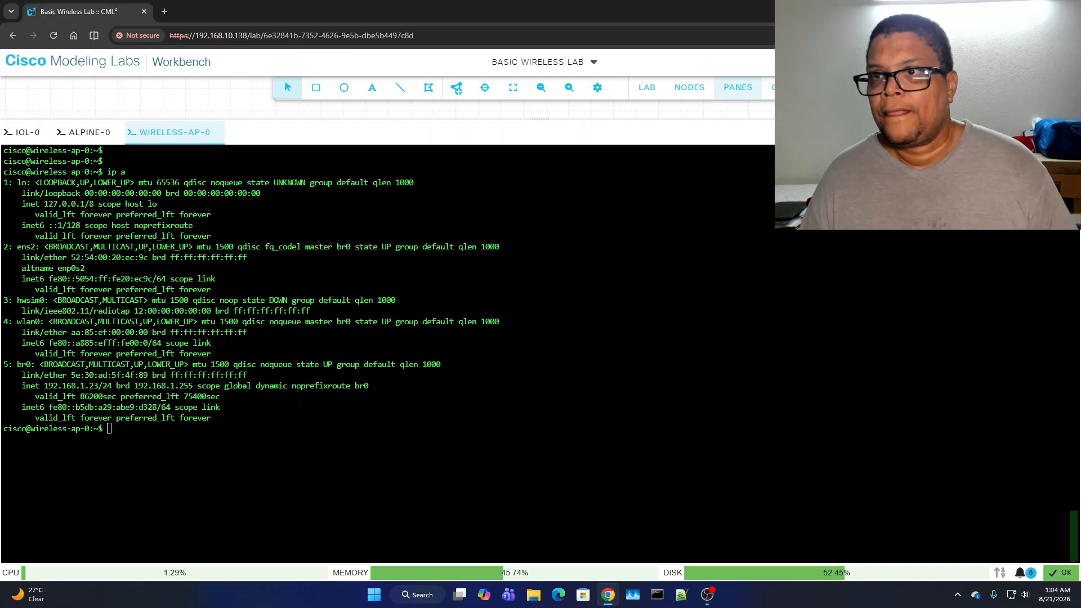
left_click(963, 62)
left_click(817, 186)
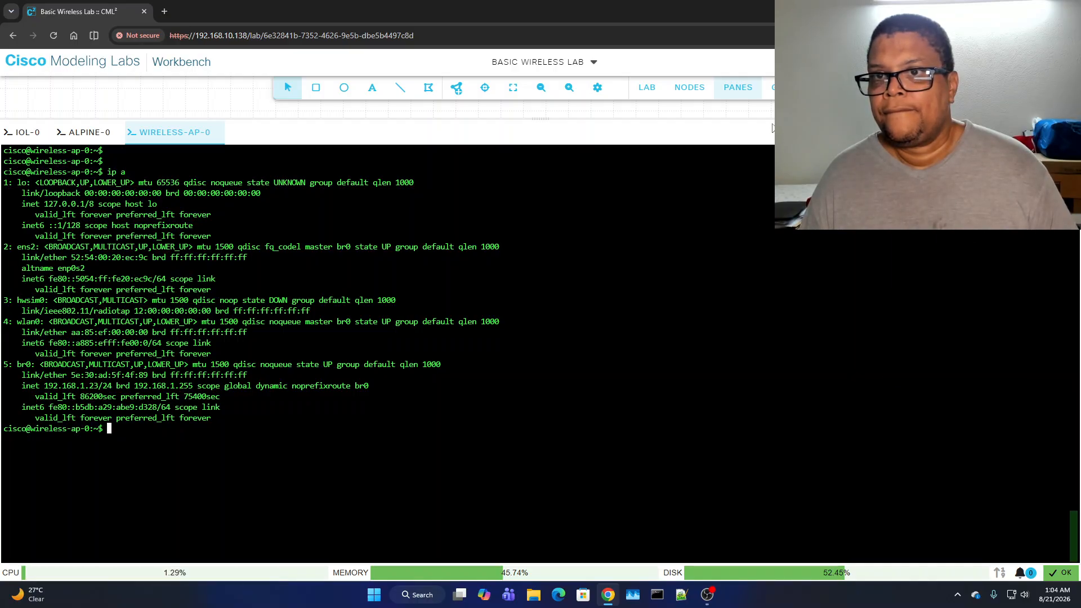
left_click(743, 89)
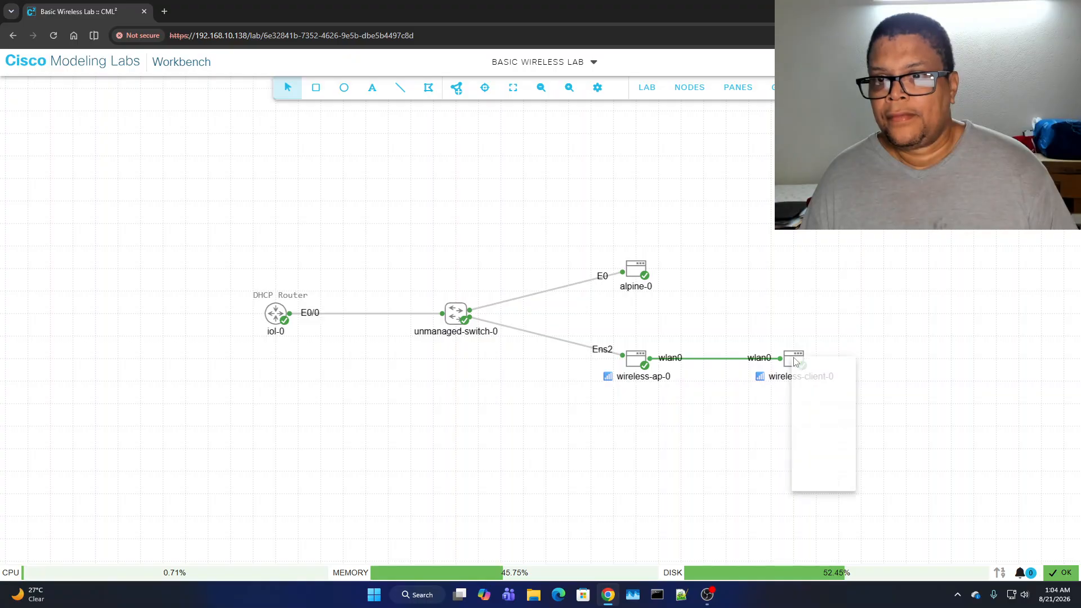
- Stop wireless-client-0 and start it again
left_click(831, 387)
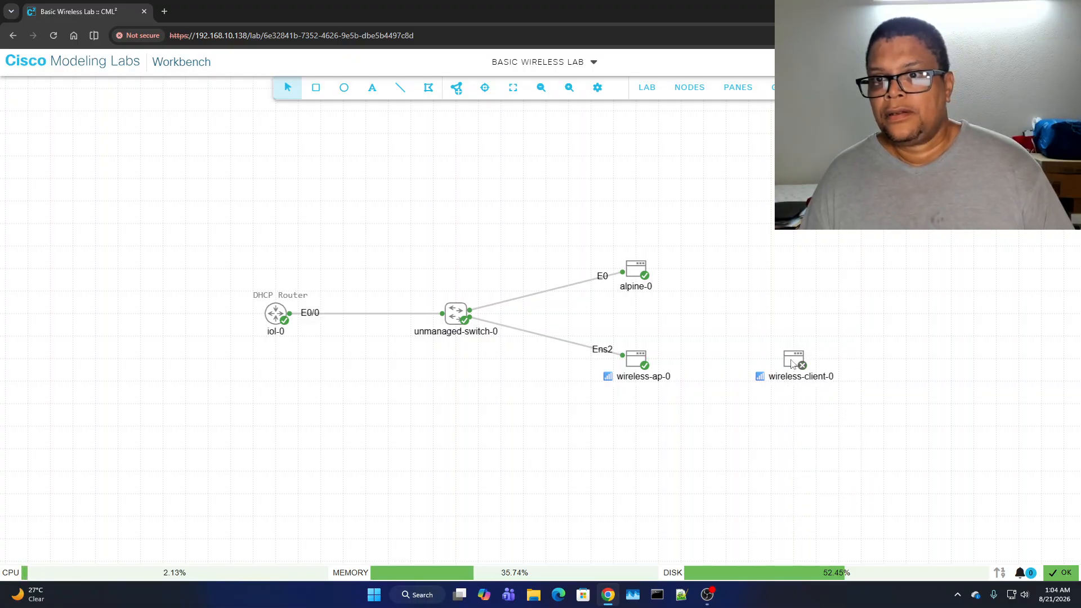
right_click(791, 363)
left_click(833, 391)
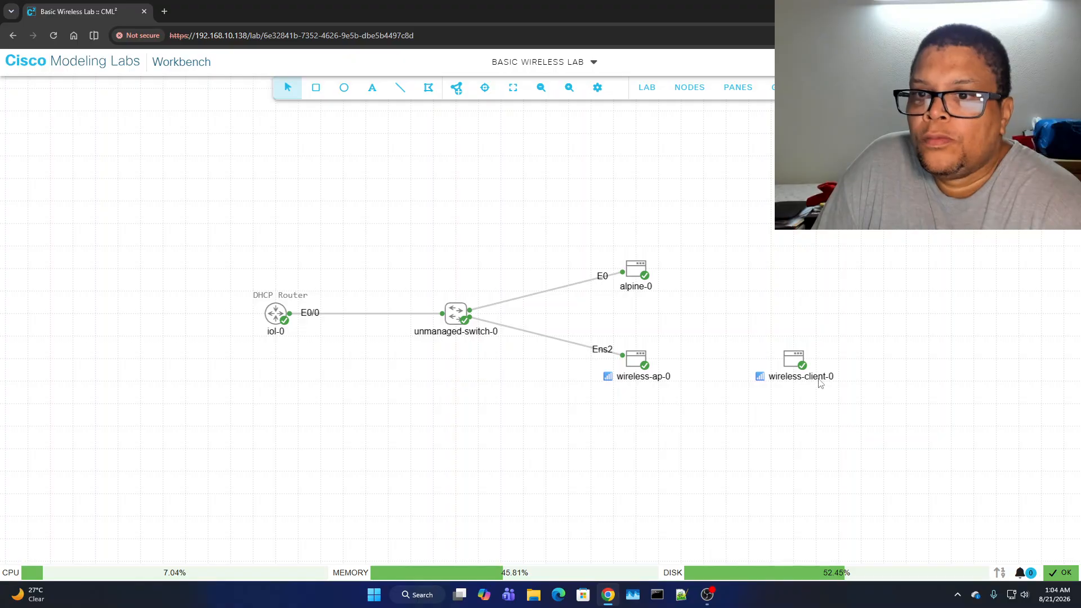
- Open wireless-client-0's console and log in as cisco
right_click(791, 363)
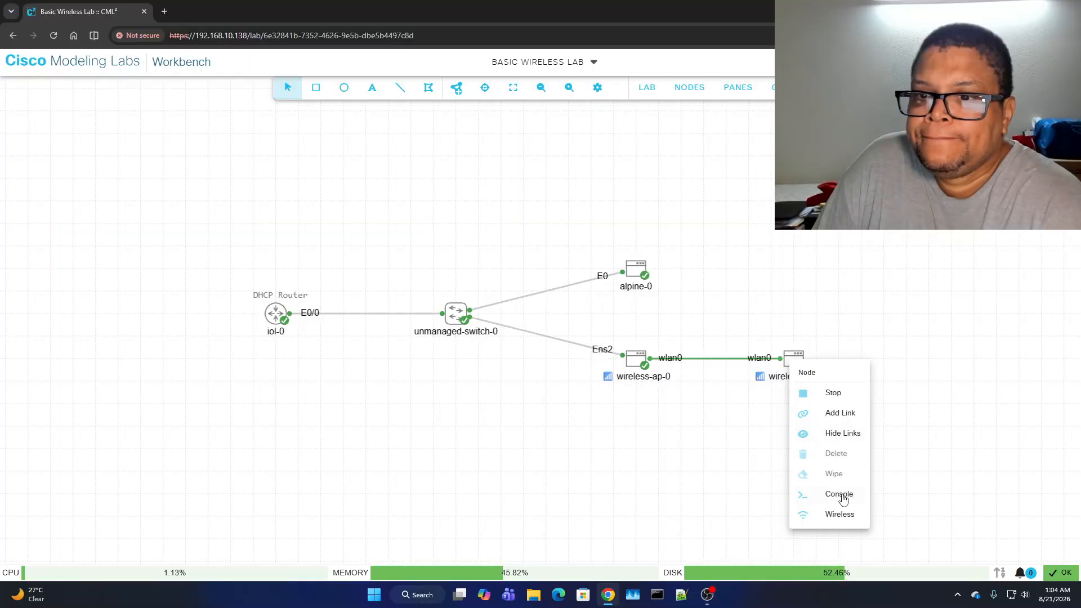
left_click(839, 495)
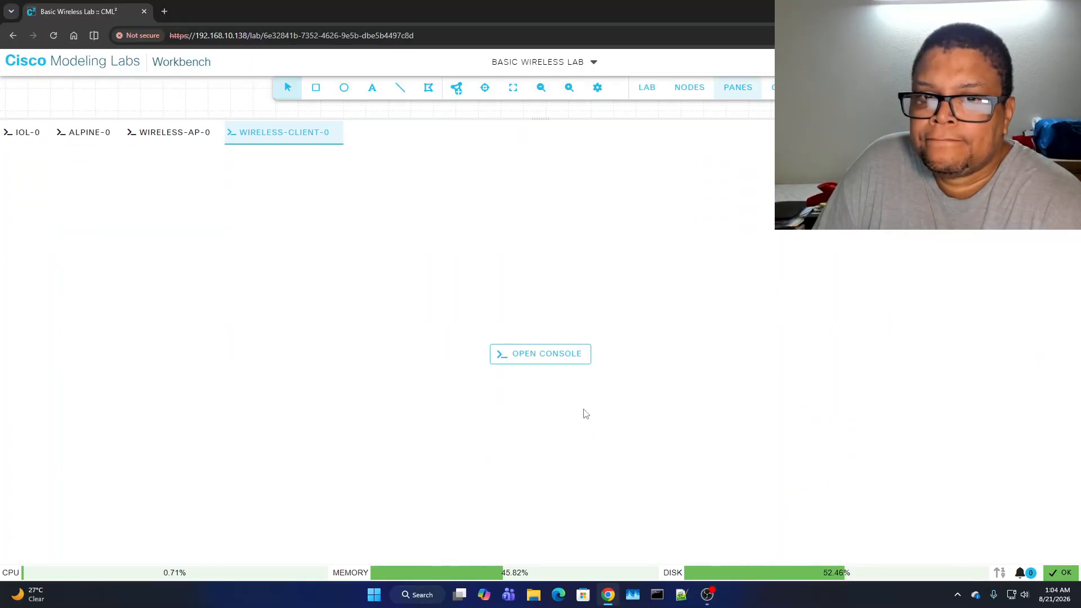
left_click(541, 354)
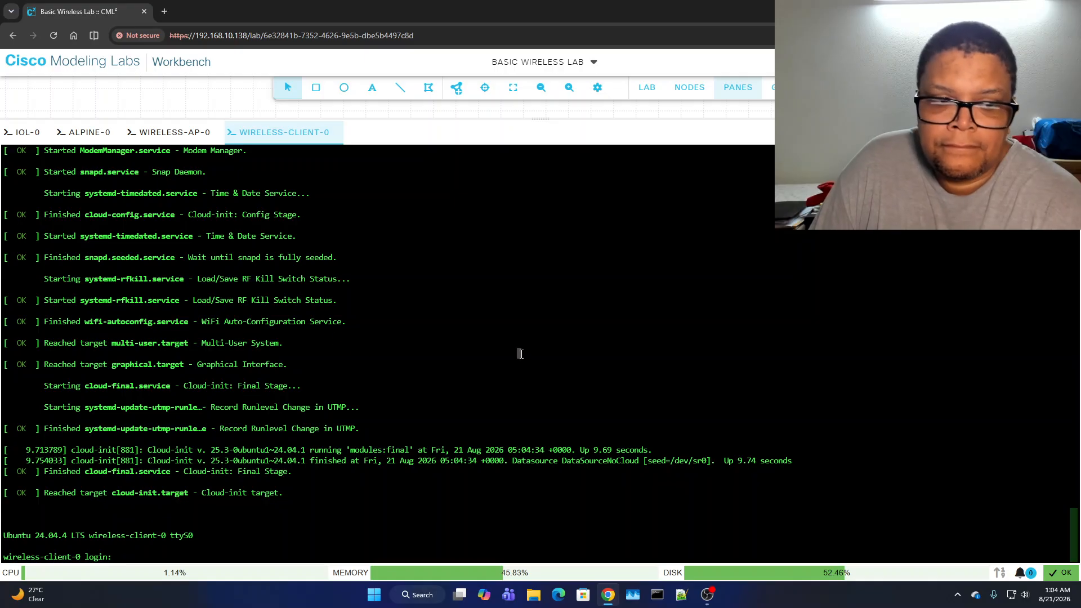
type("cisc")
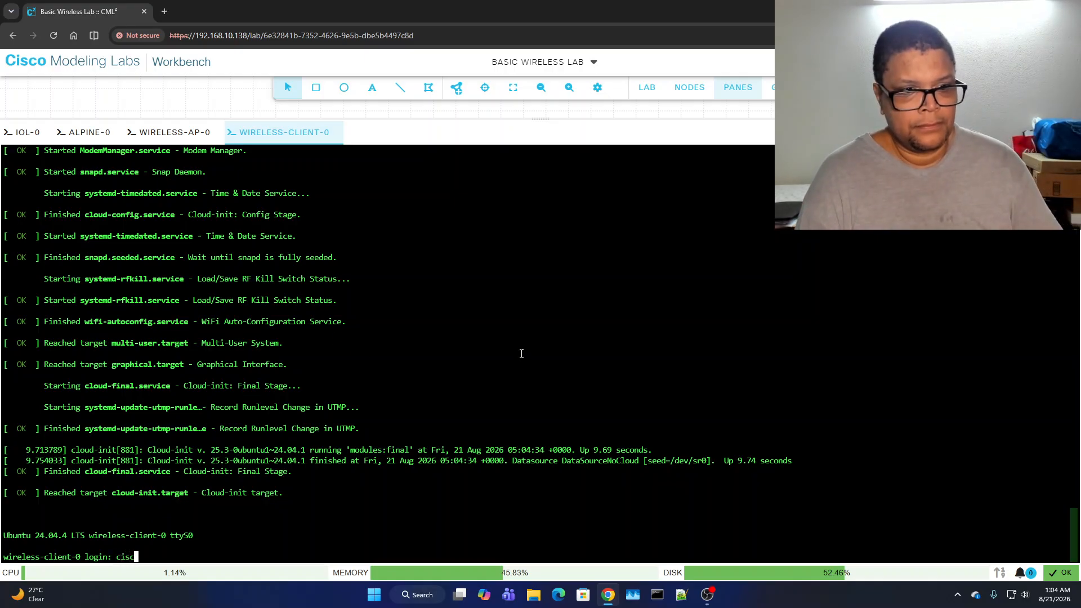
type("o")
key("Return")
type("cisco")
key("Return")
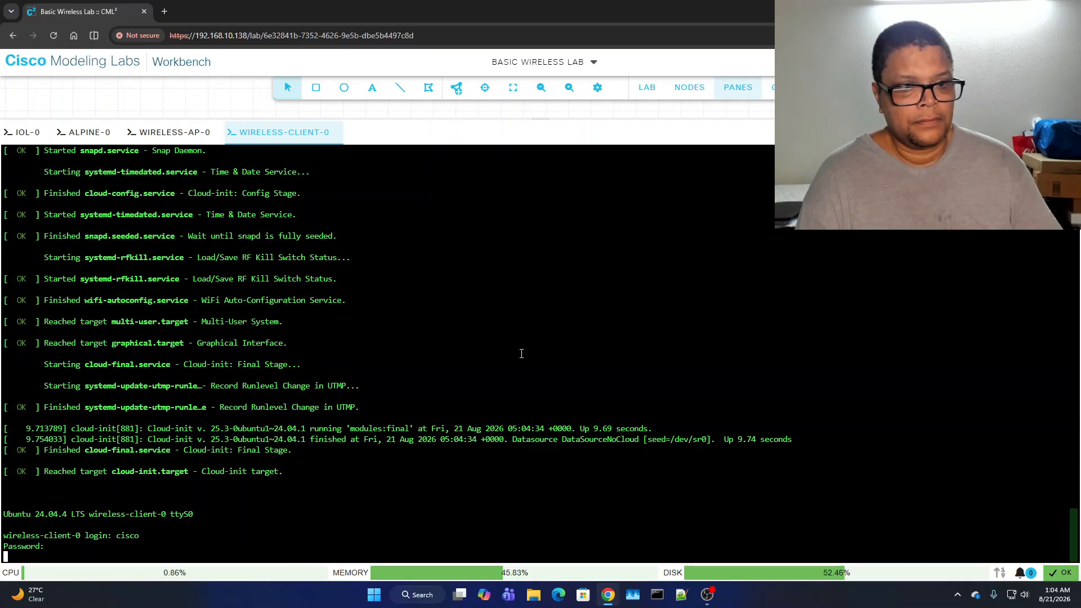
key("Return")
key("Return")
key("Return")
key("Return")
key("Return")
key("Return")
key("Return")
- Run ip a to confirm 192.168.1.24/24, then ping 192.168.1.1 and stop it after 3 replies
key("Return")
key("Return")
key("Return")
key("Return")
key("Return")
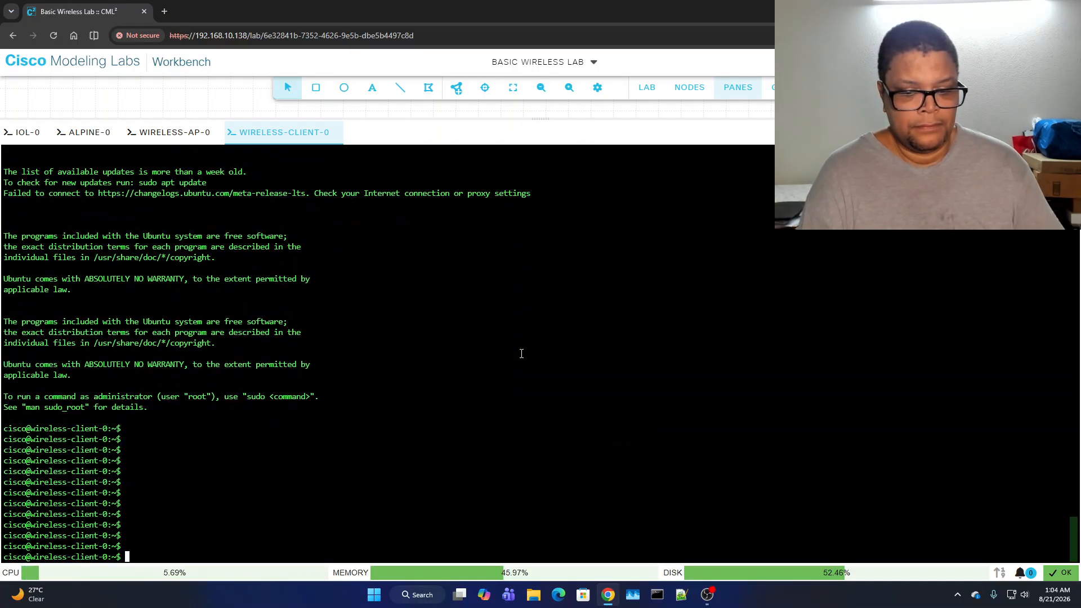
type("ip a")
key("Return")
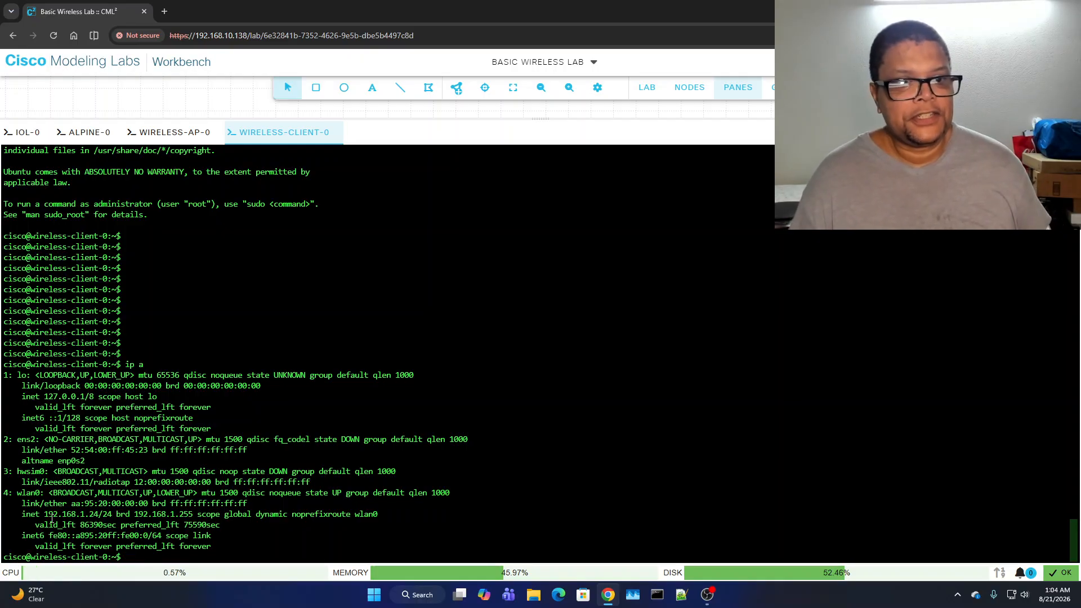
left_click_drag(45, 514, 100, 514)
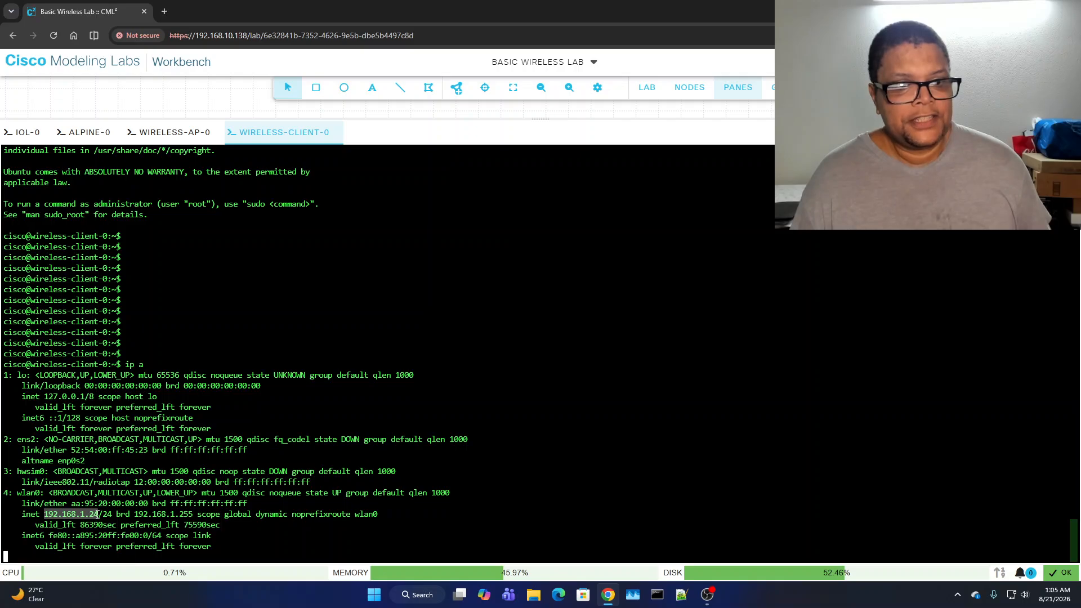
key("Return")
key("Return")
key("Return")
key("Return")
key("Return")
key("Return")
key("Return")
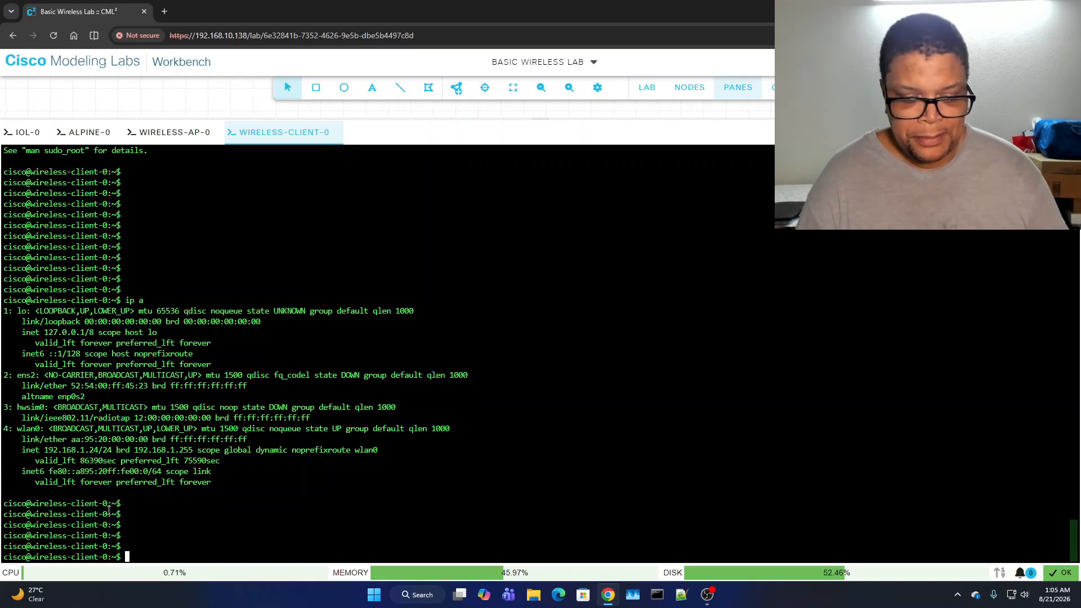
type("ping 192.168.1")
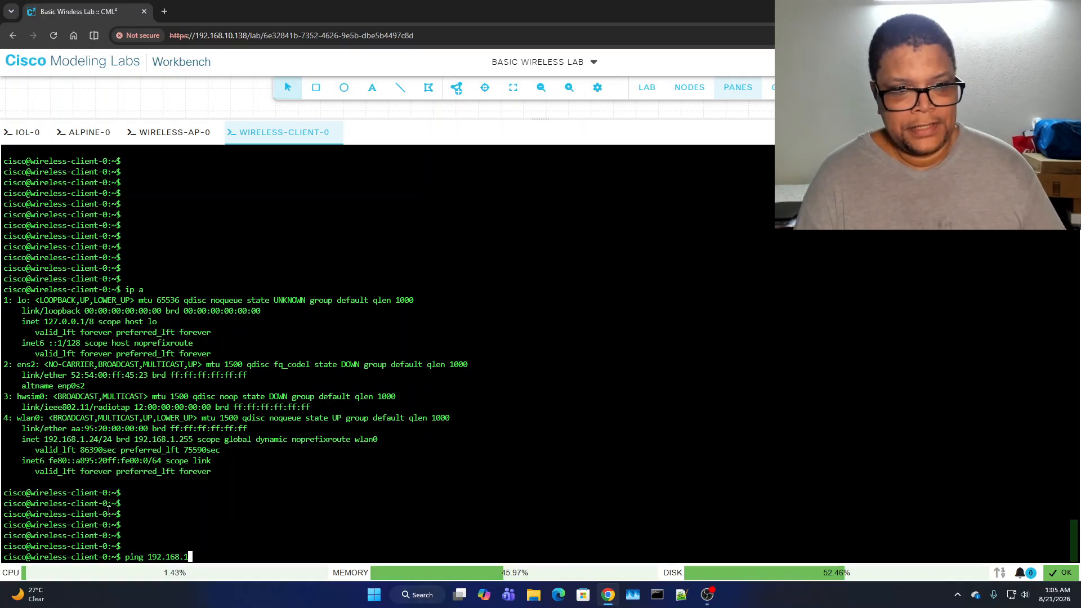
type(".1")
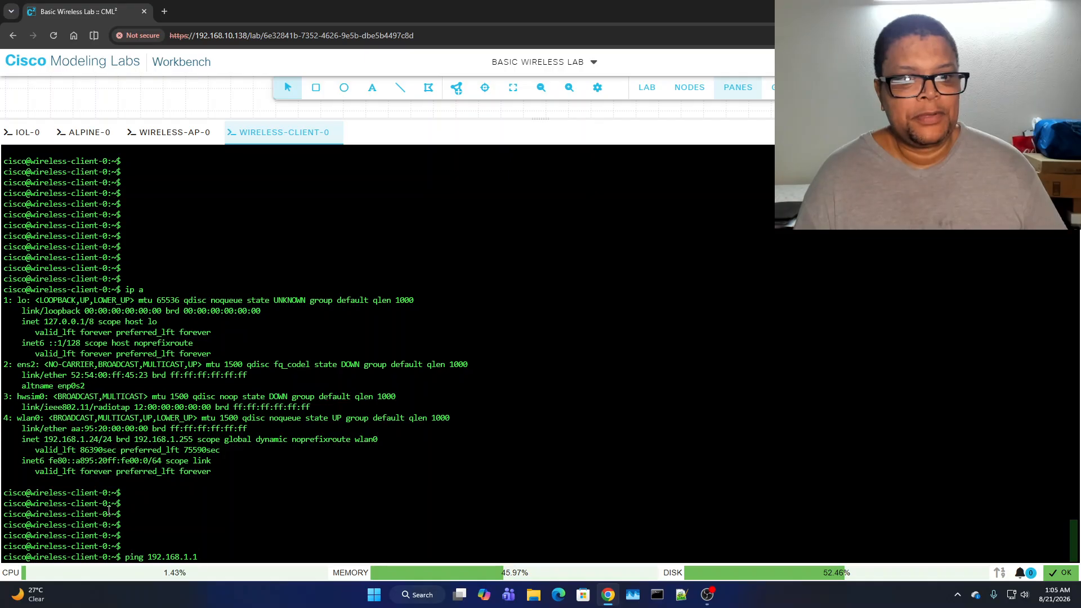
key("Return")
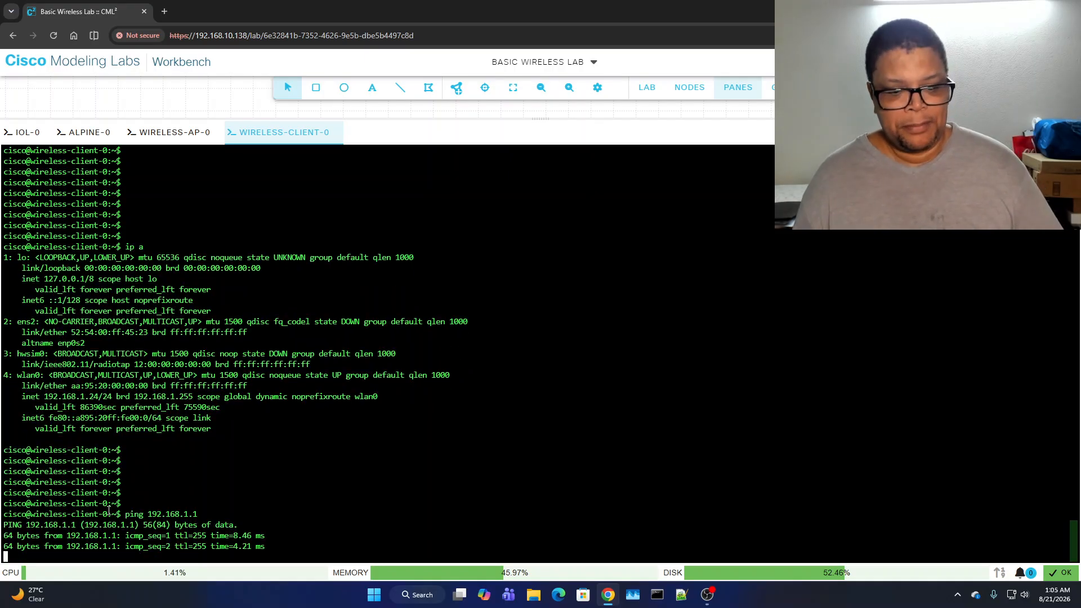
key("ctrl+c")
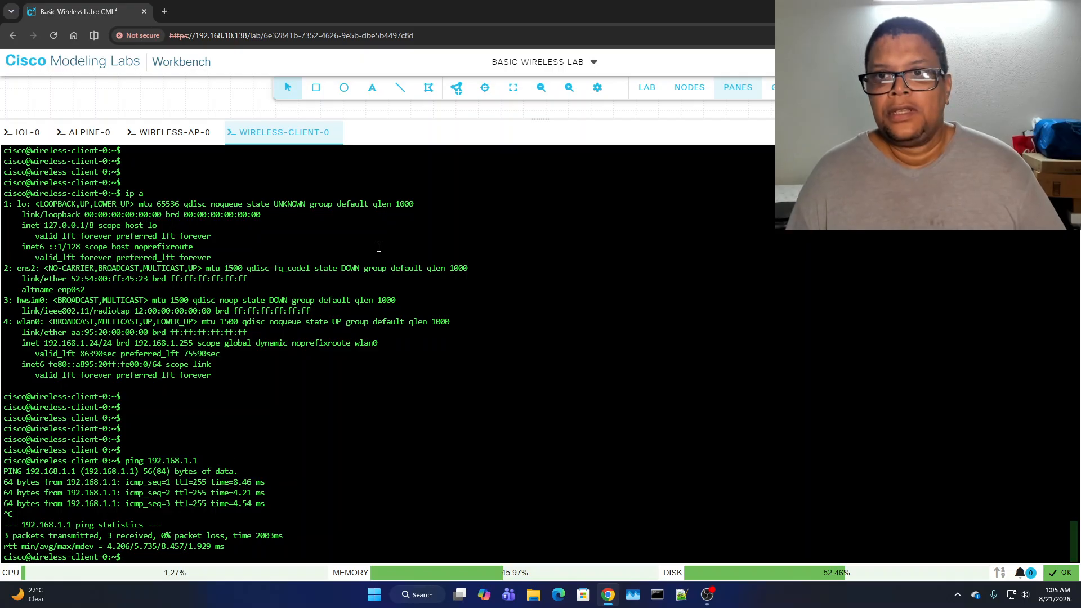
- Move wireless-client-0 around, then back beside wireless-ap-0; the openap link reads -47 dBm
left_click(734, 93)
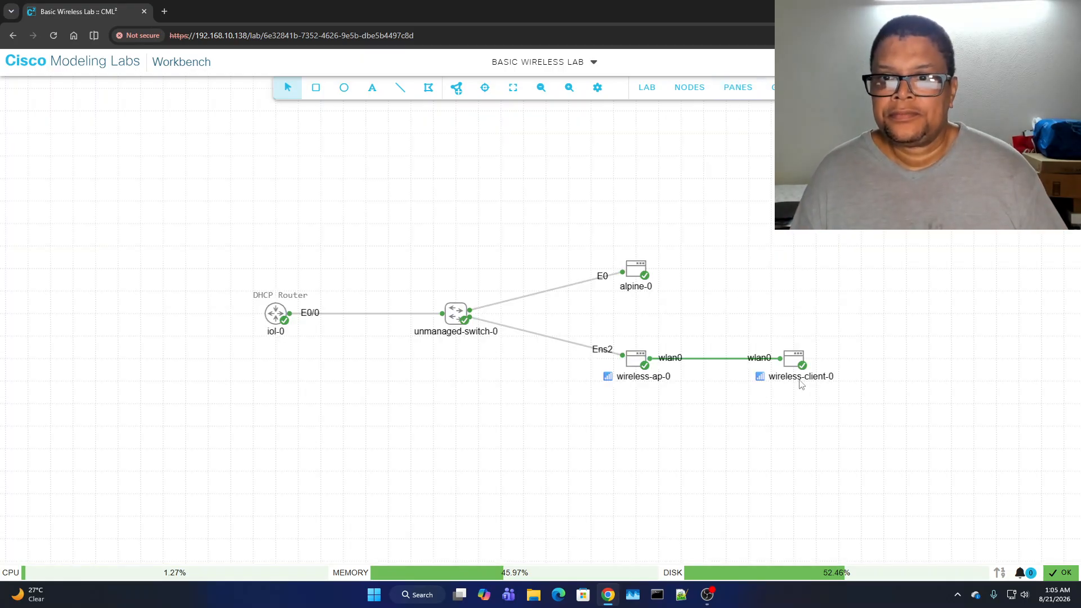
left_click_drag(801, 366, 749, 438)
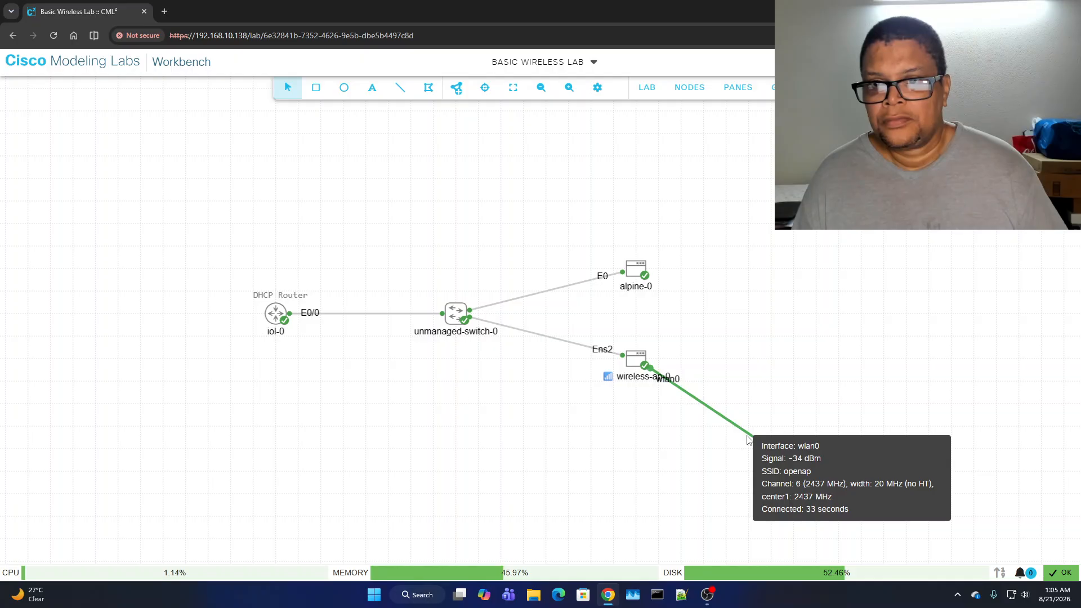
left_click_drag(755, 444, 969, 393)
mouse_move(848, 379)
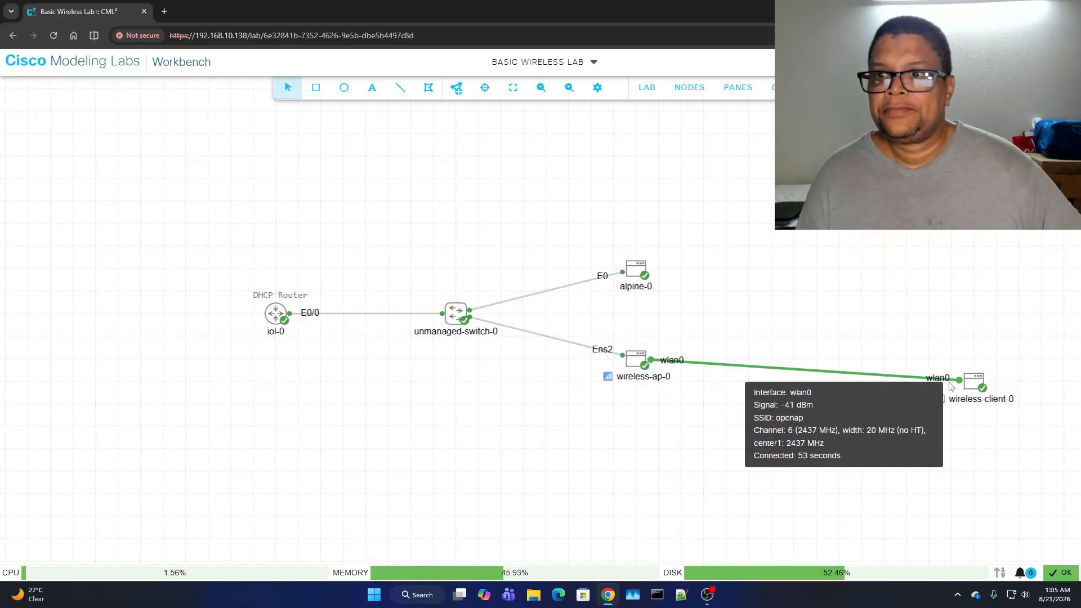
left_click_drag(964, 385, 779, 360)
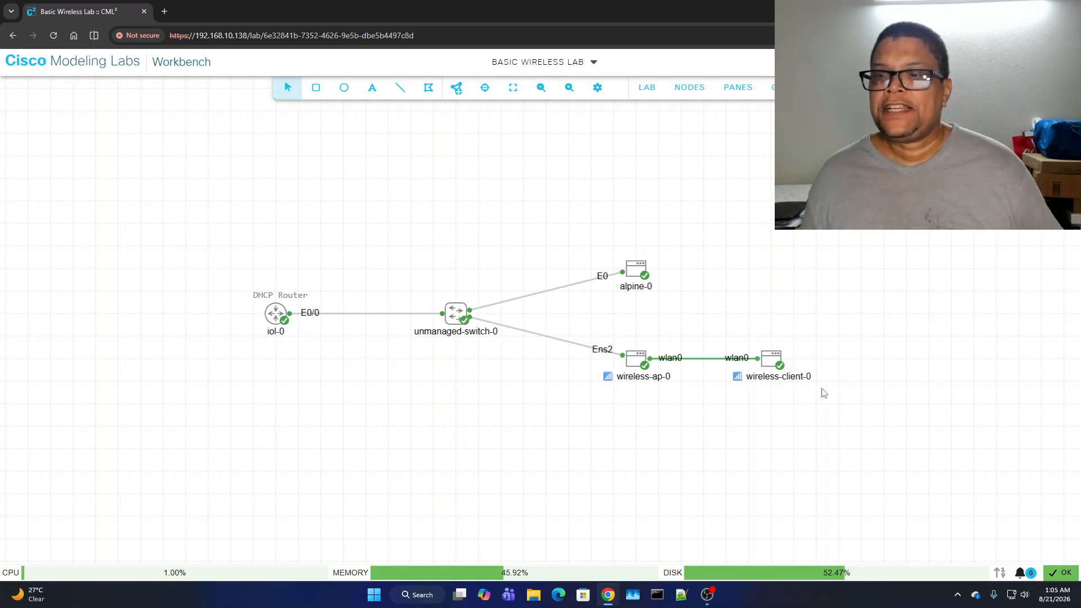
mouse_move(758, 359)
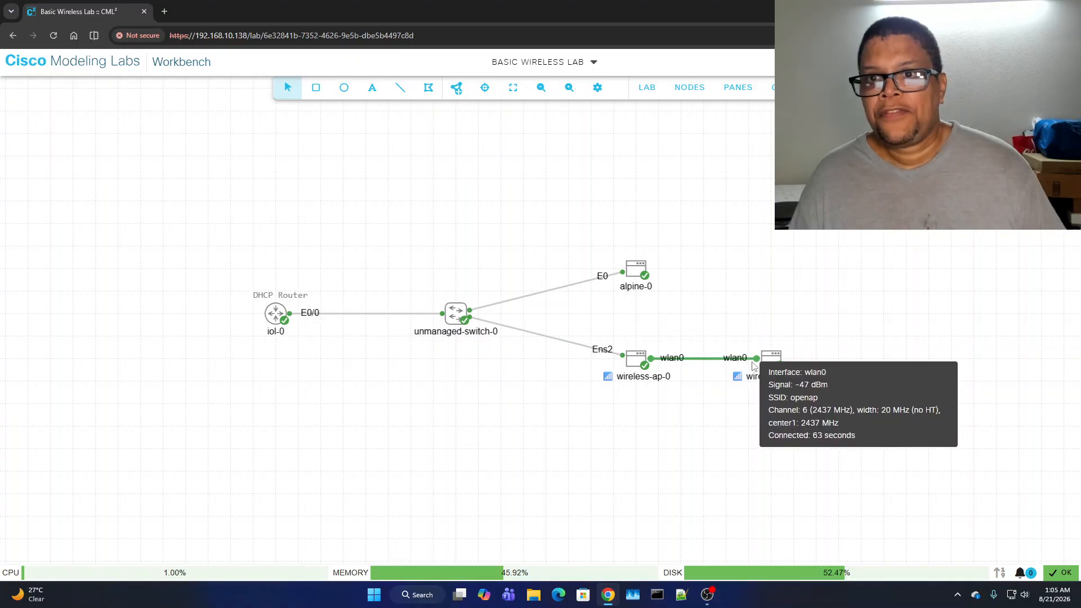